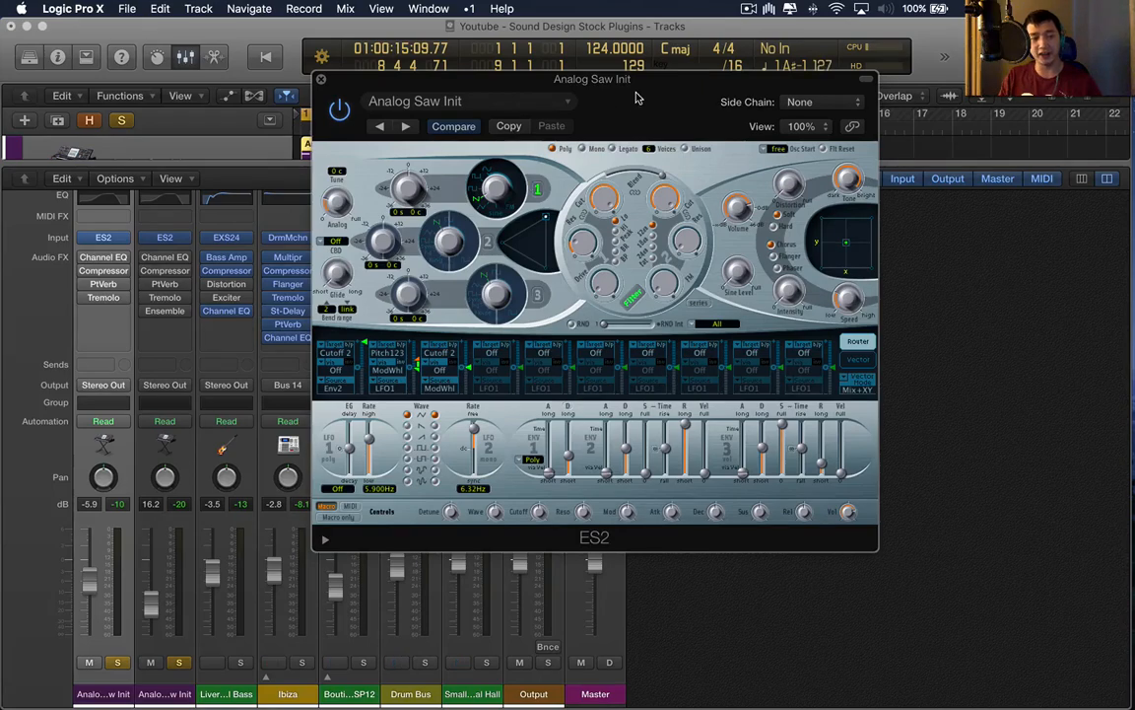
Step: Open the ES2 on the second Analog Saw Init track and browse its Tutorial Settings presets without changing the preset
{"action": "key", "text": "super+w"}
{"action": "key", "text": "x"}
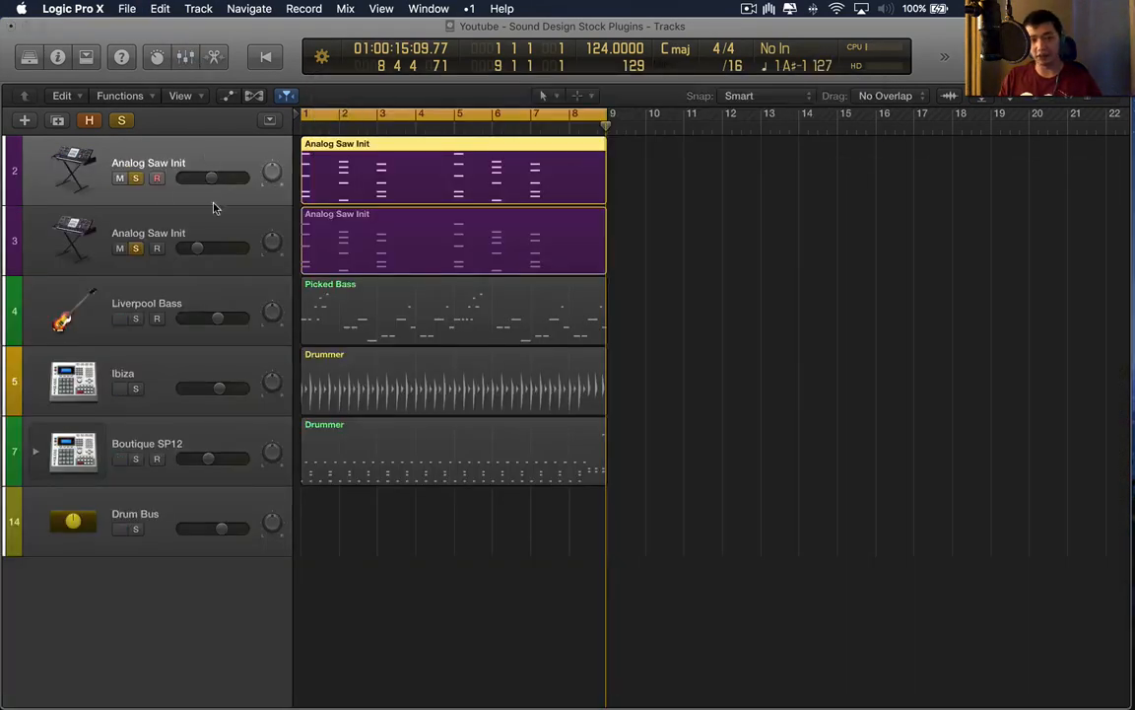
{"action": "key", "text": "x"}
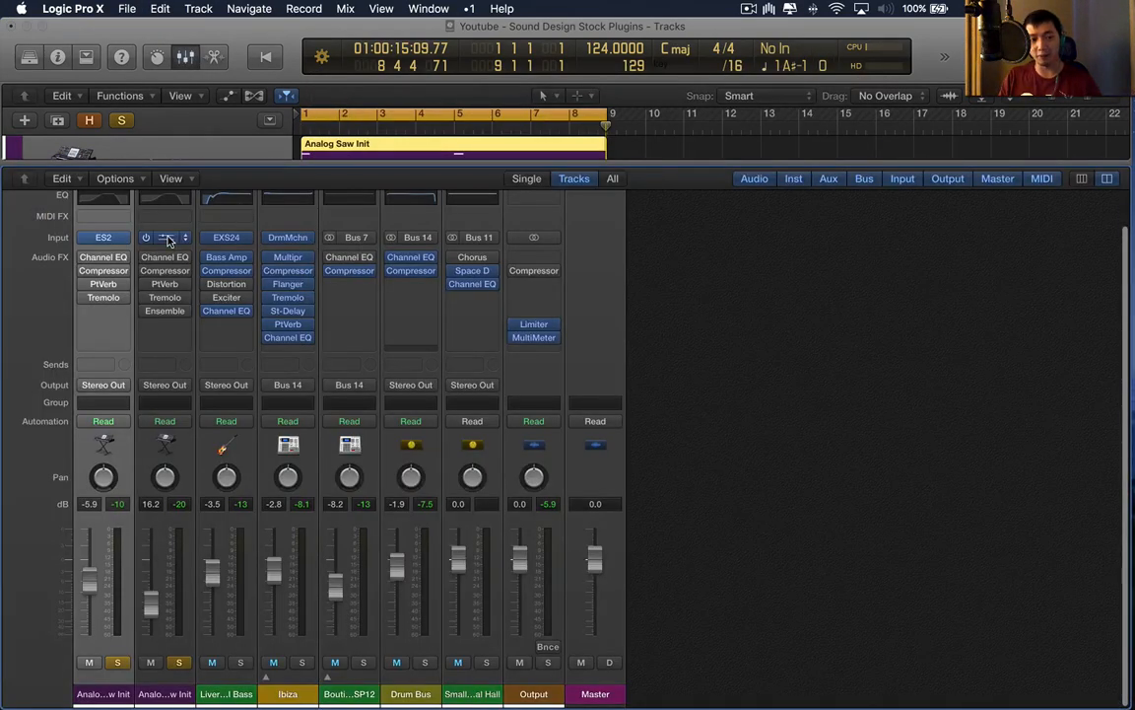
{"action": "left_click", "coordinate": [165, 237]}
{"action": "left_click", "coordinate": [541, 119]}
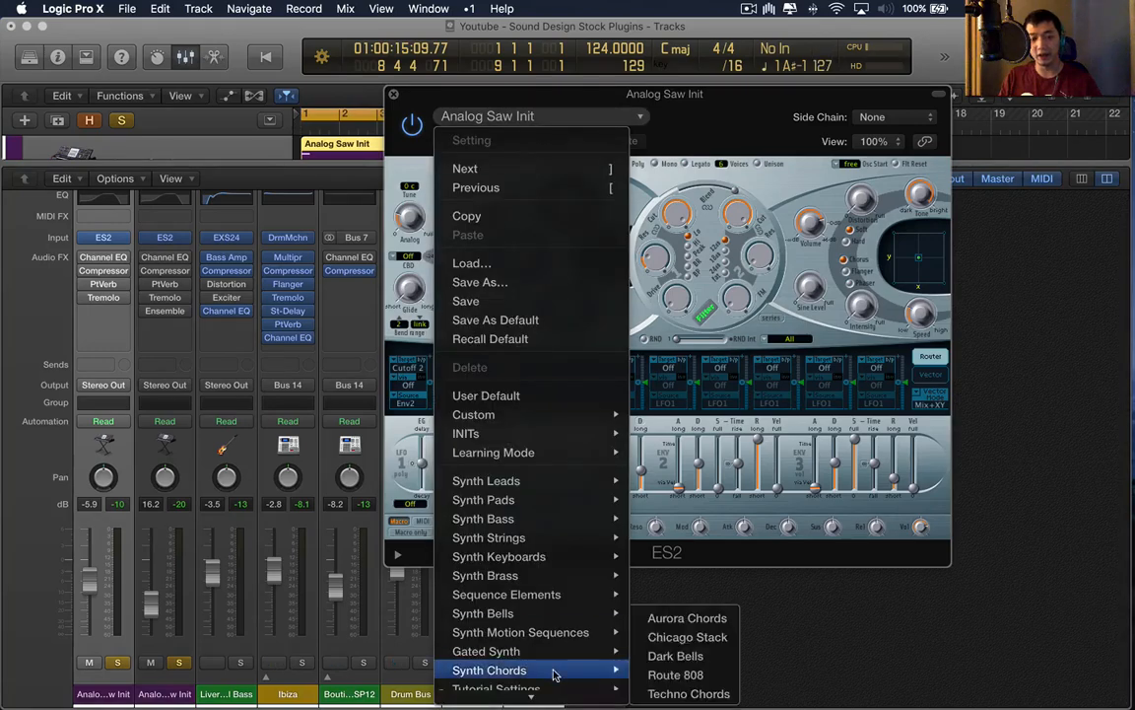
{"action": "mouse_move", "coordinate": [592, 674]}
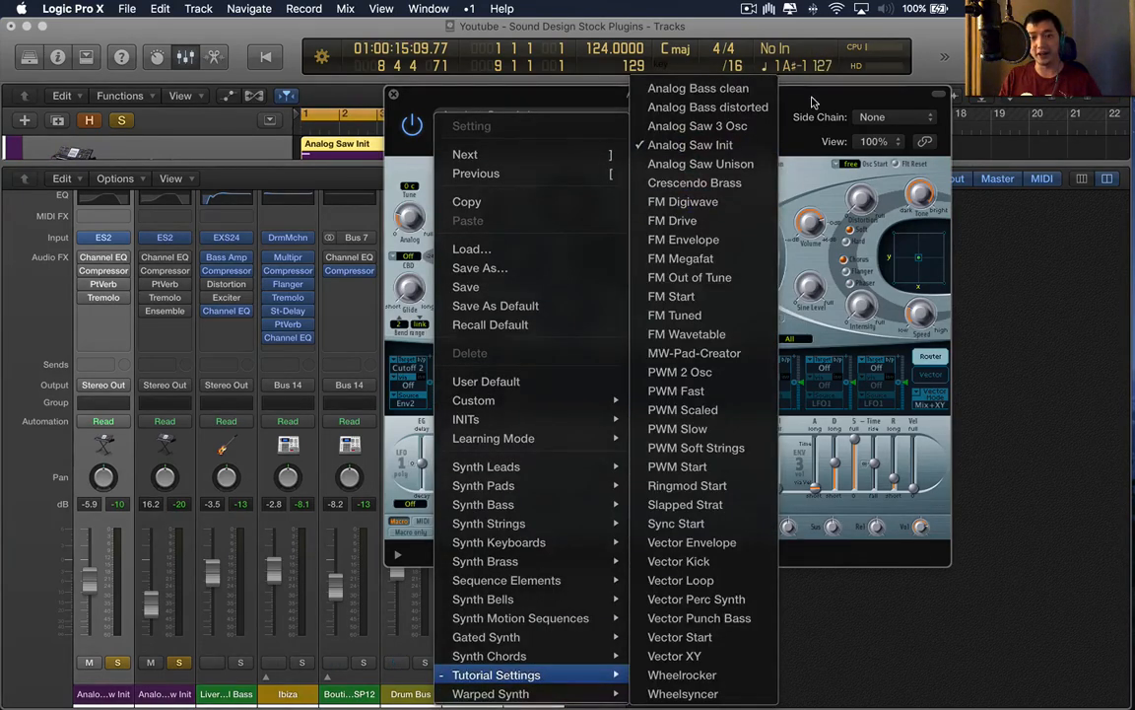
{"action": "left_click", "coordinate": [812, 99]}
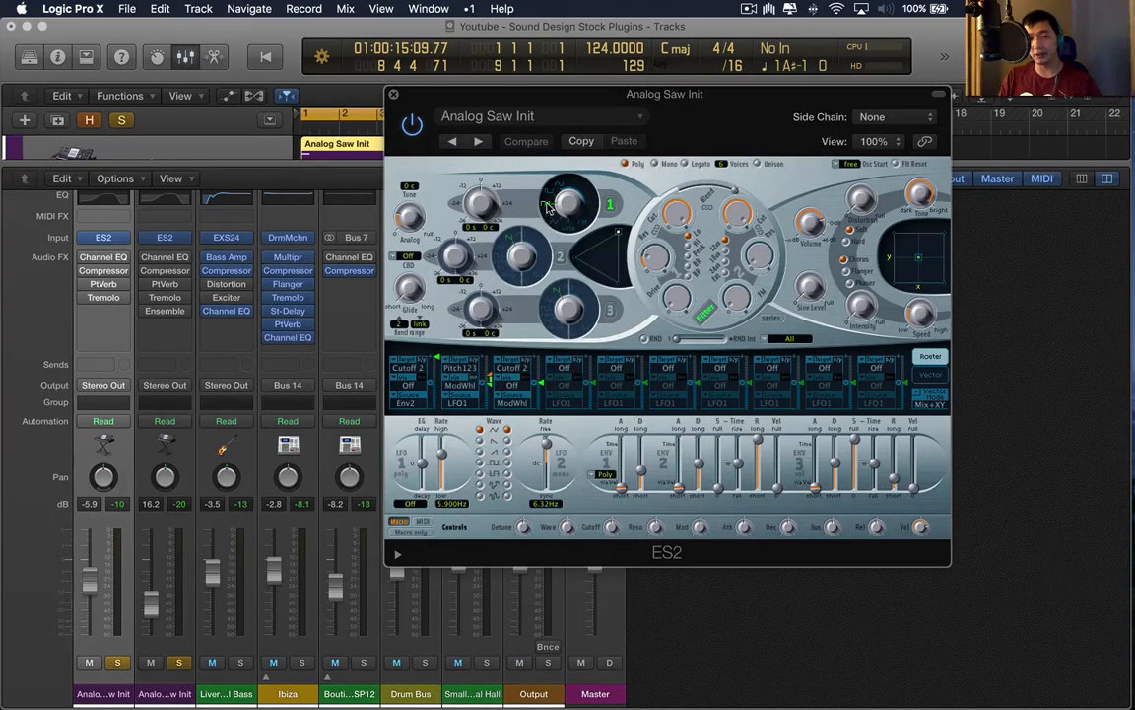
Step: Open the first Analog Saw Init track's ES2 for comparison, close both synth windows and return to the mixer
{"action": "left_click", "coordinate": [104, 239]}
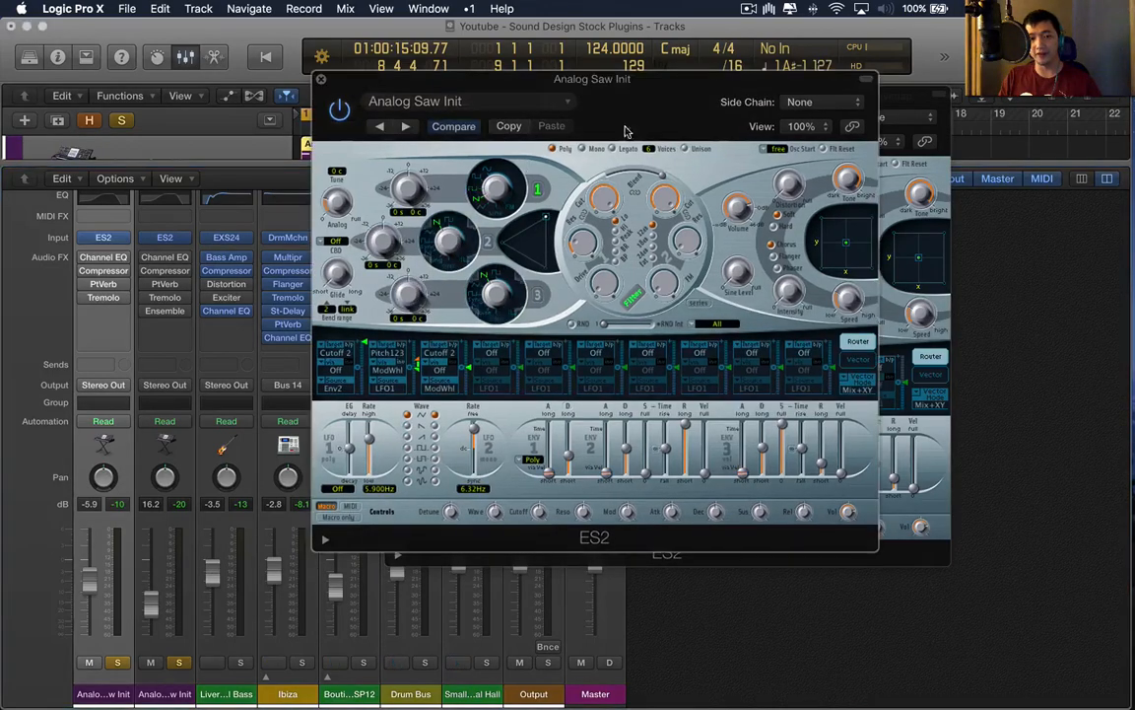
{"action": "key", "text": "super+w"}
{"action": "key", "text": "super+w"}
{"action": "key", "text": "x"}
{"action": "key", "text": "x"}
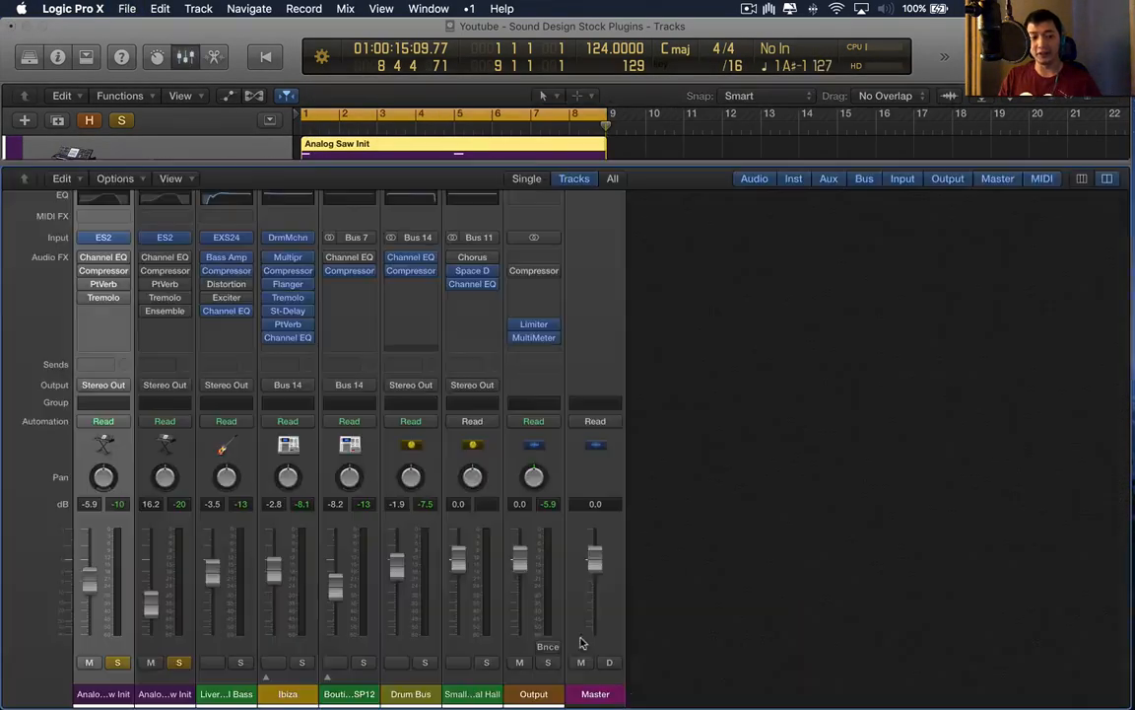
Step: Lower the Output channel to -10.6 dB and play the two soloed synth tracks with their effects bypassed
{"action": "left_click_drag", "start_coordinate": [519, 560], "coordinate": [519, 591]}
{"action": "key", "text": "space"}
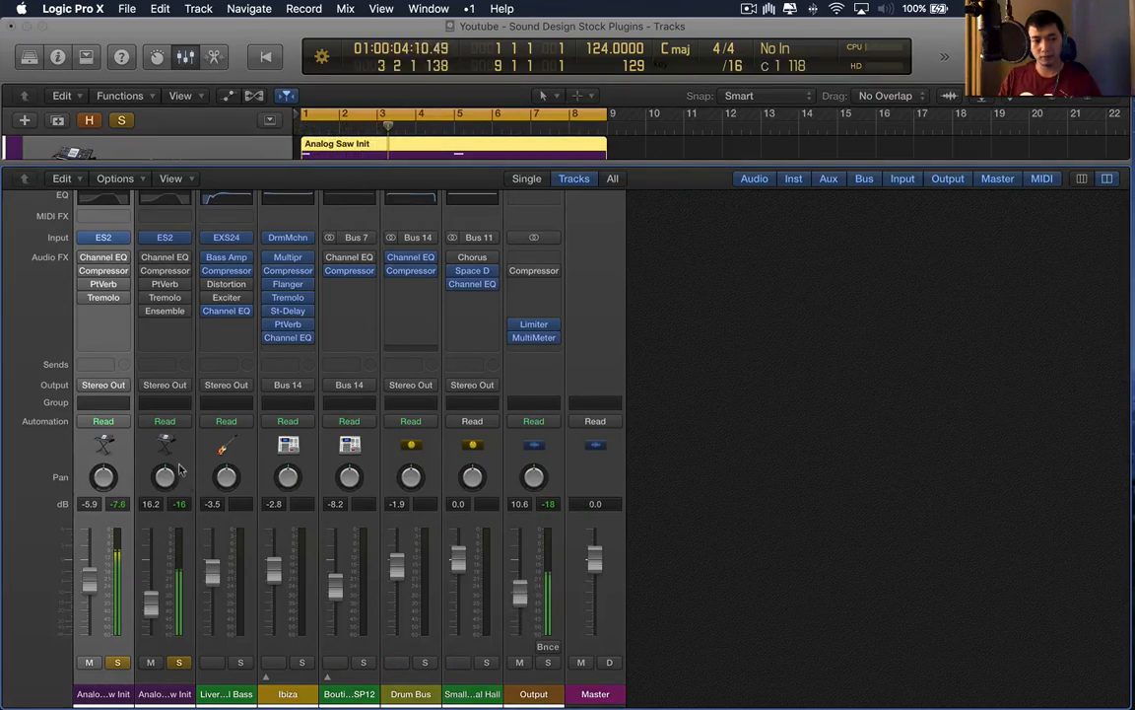
Step: Enable all effects on both synth channels, reset the Output level to 0.0 dB and play the processed chords
{"action": "left_click", "coordinate": [182, 423]}
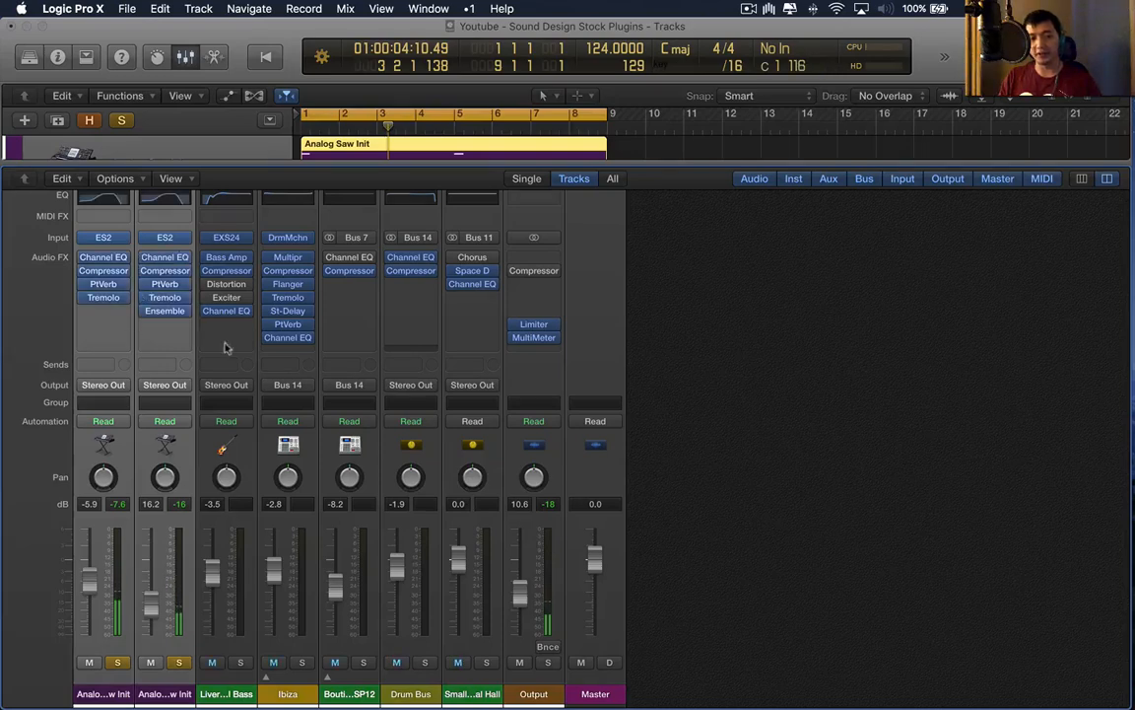
{"action": "left_click", "coordinate": [520, 602]}
{"action": "key", "text": "space"}
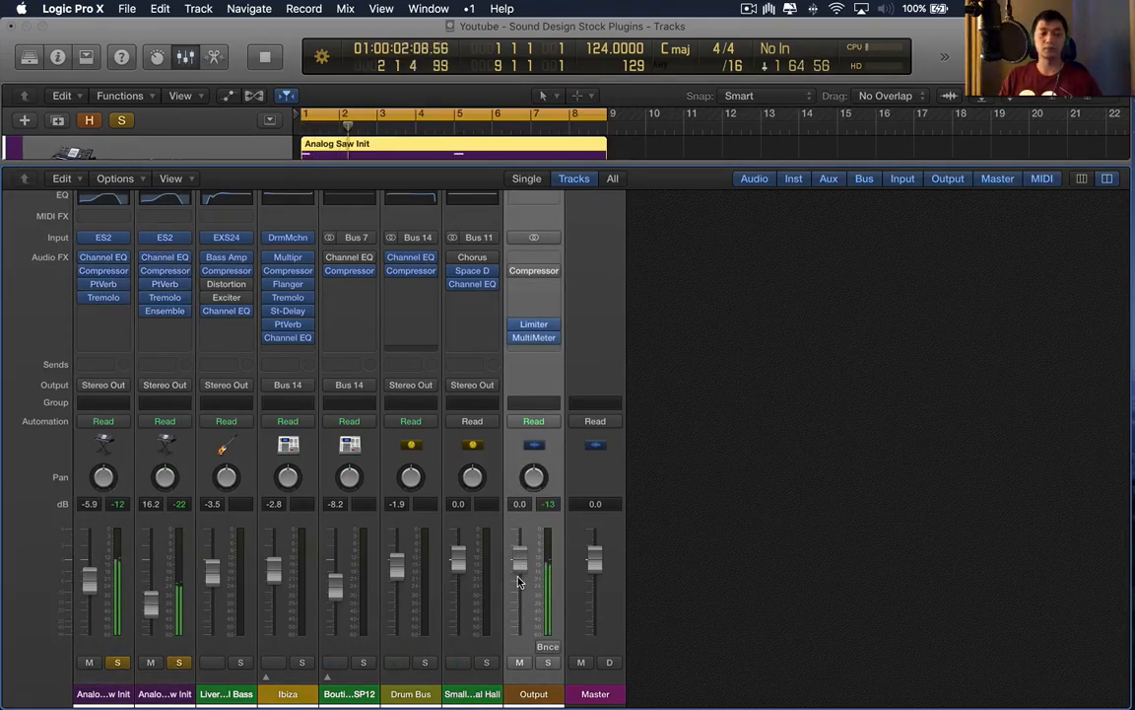
{"action": "key", "text": "space"}
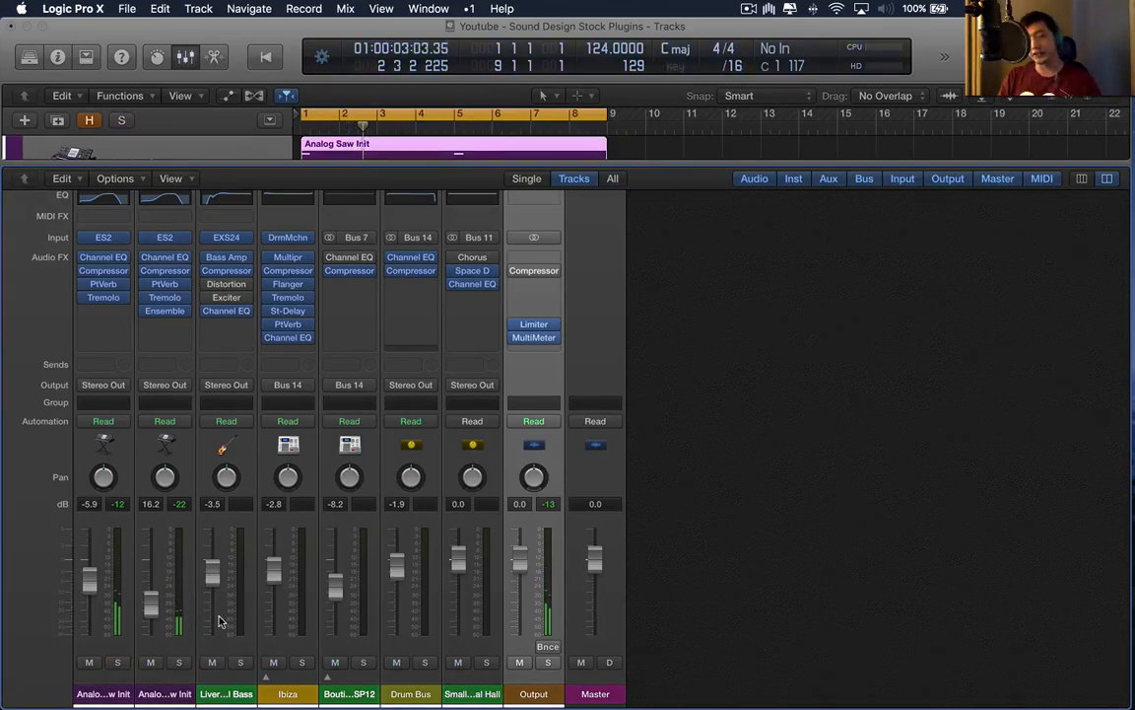
Step: Show the full track arrangement and play the complete mix from the beginning
{"action": "key", "text": "x"}
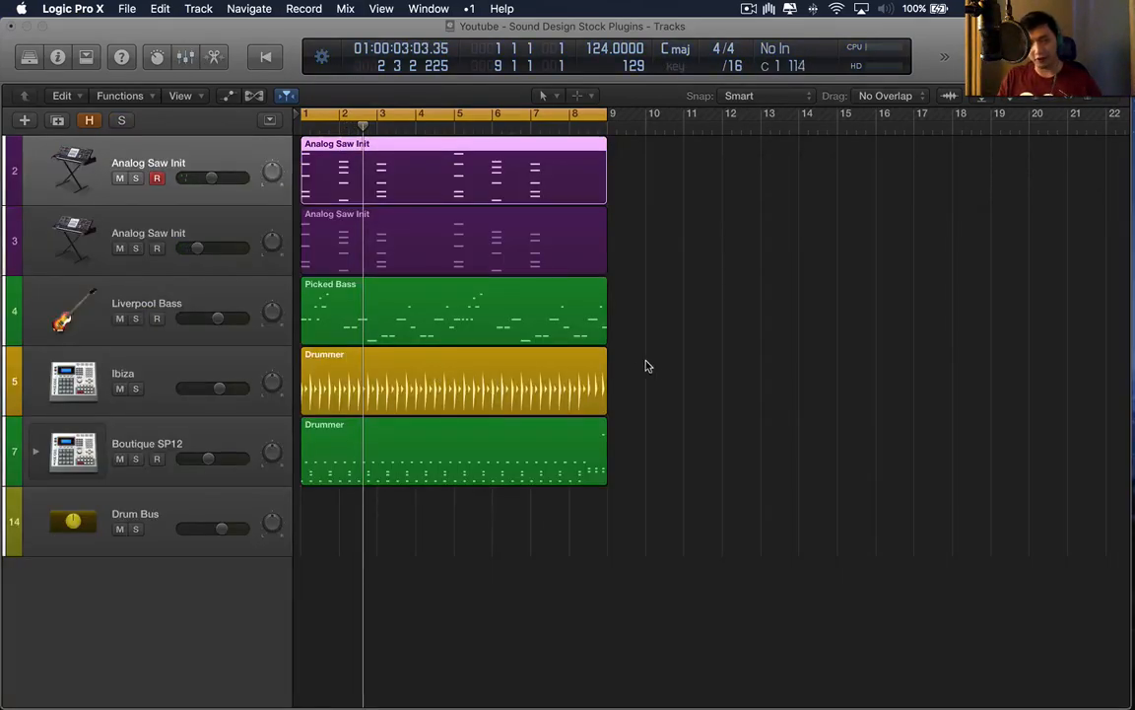
{"action": "left_click", "coordinate": [40, 372]}
{"action": "key", "text": "Return"}
{"action": "key", "text": "space"}
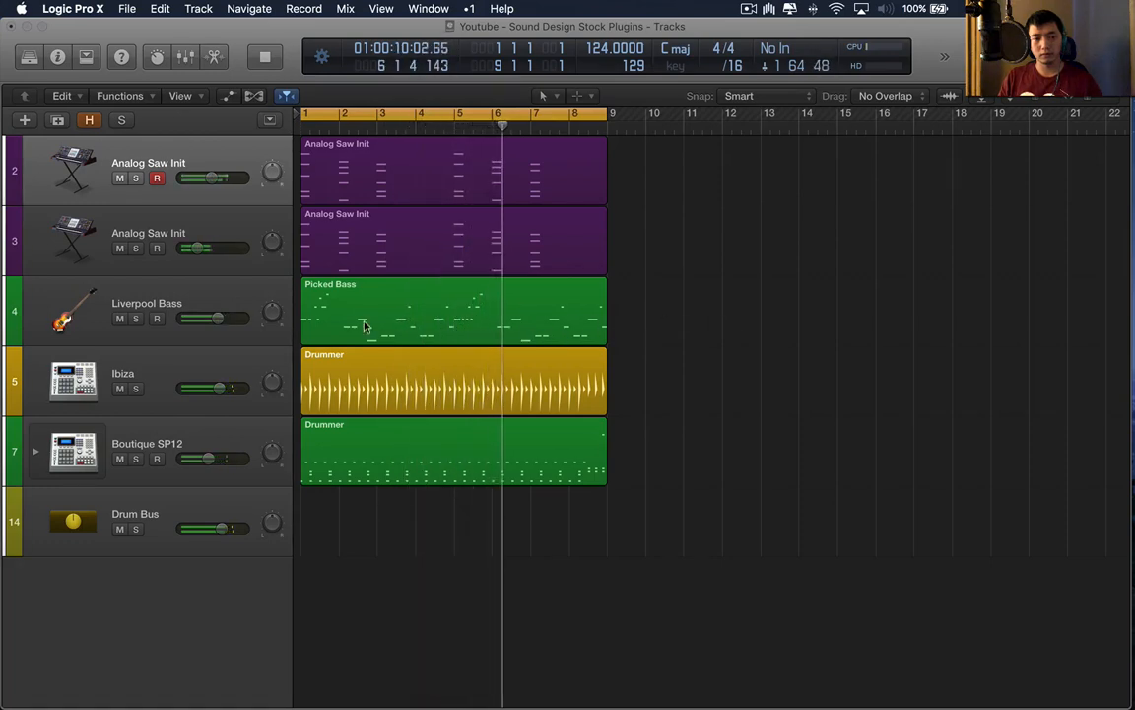
Step: Add a software instrument track below the second Analog Saw Init track and show it in the mixer
{"action": "left_click", "coordinate": [183, 239]}
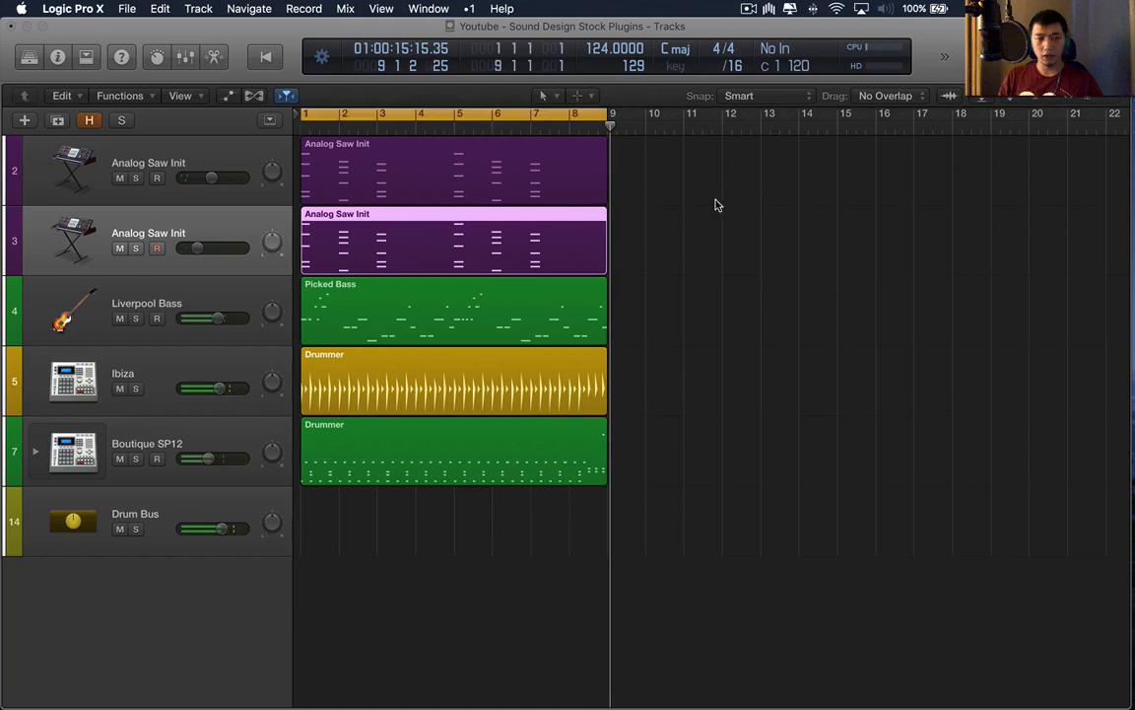
{"action": "key", "text": "alt+super+s"}
{"action": "key", "text": "x"}
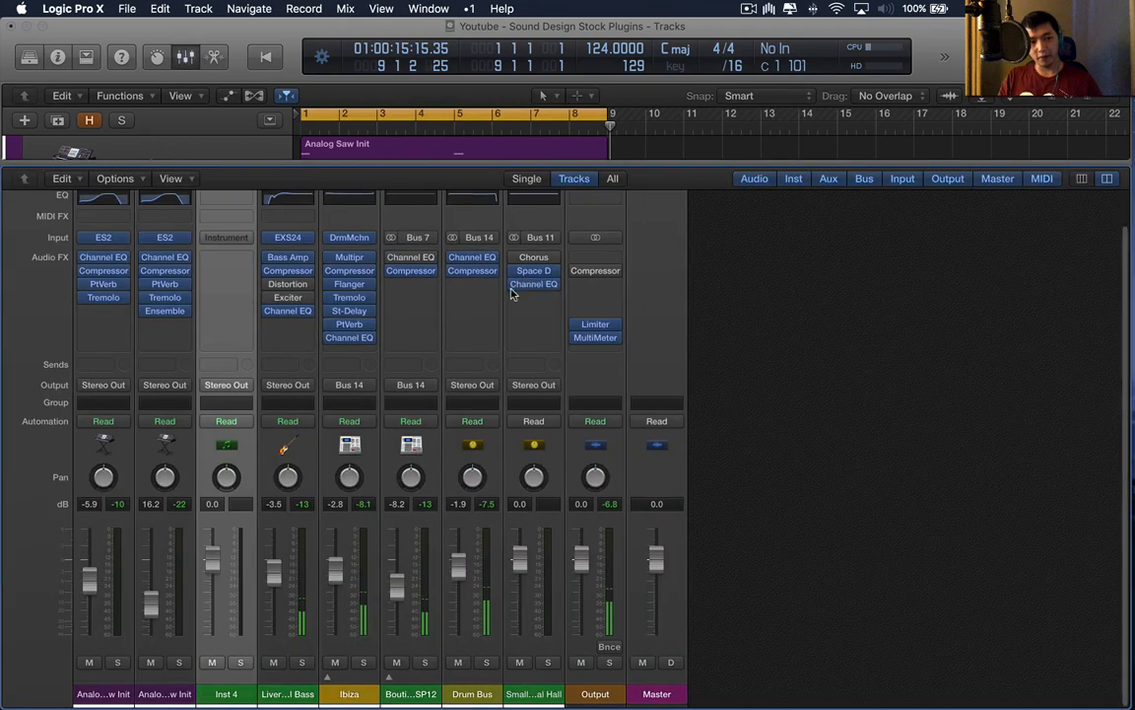
Step: Load ES2 on the new instrument channel with the Analog Saw Init preset from Tutorial Settings and close its window
{"action": "left_click", "coordinate": [227, 237]}
{"action": "left_click", "coordinate": [266, 357]}
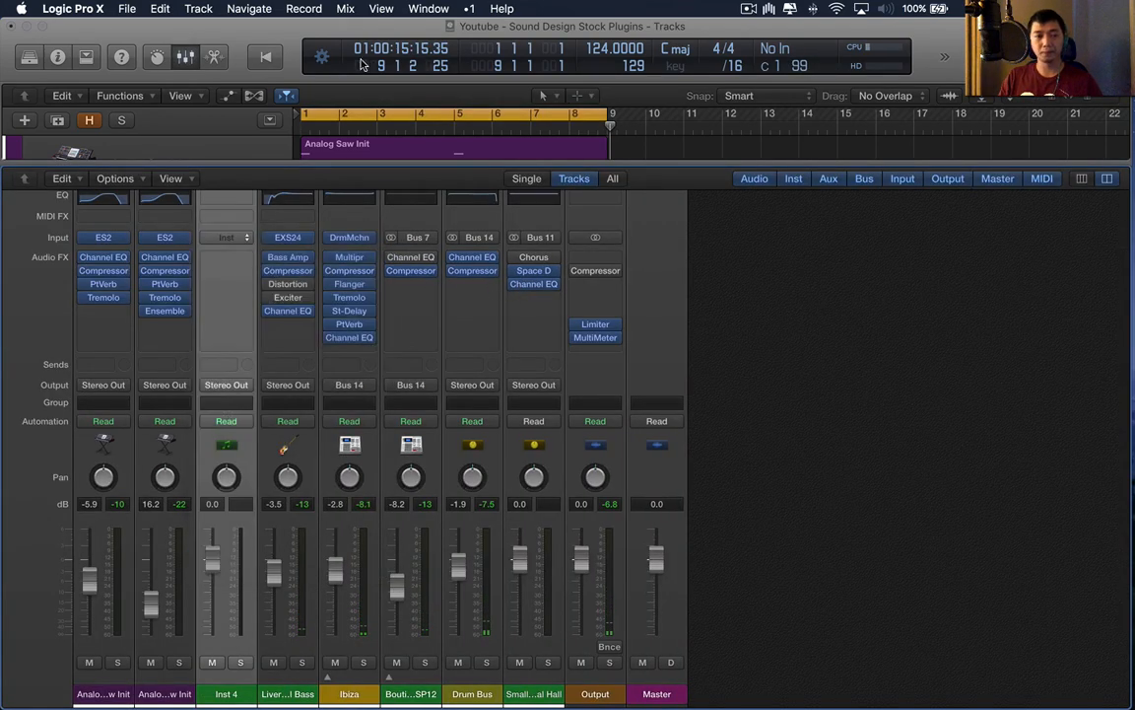
{"action": "left_click", "coordinate": [427, 107]}
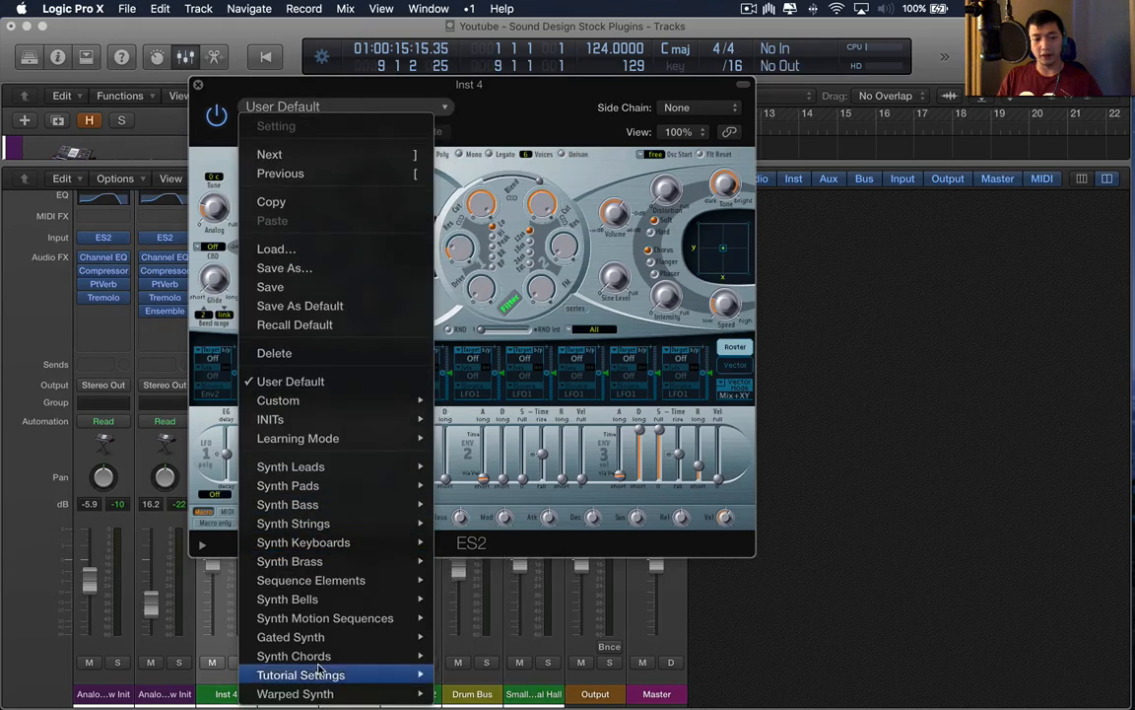
{"action": "mouse_move", "coordinate": [384, 676]}
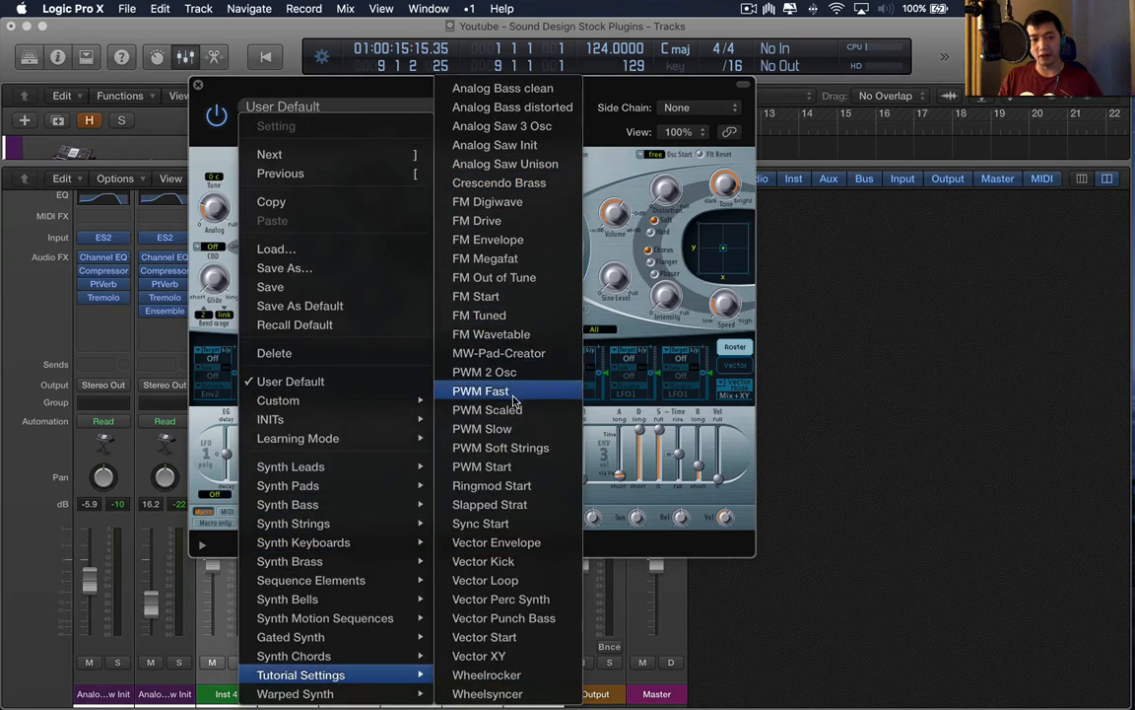
{"action": "left_click", "coordinate": [529, 145]}
{"action": "key", "text": "super+w"}
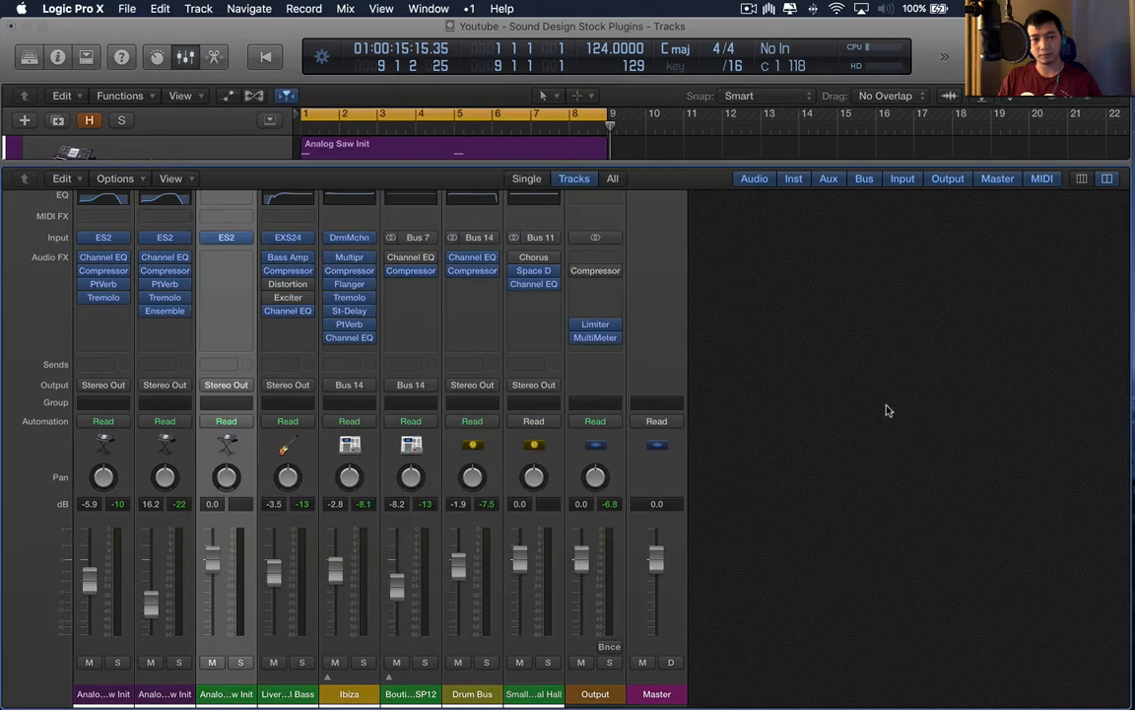
Step: Duplicate the new ES2 track with its settings and copy the two purple chord regions onto the two new tracks
{"action": "key", "text": "x"}
{"action": "key", "text": "super+d"}
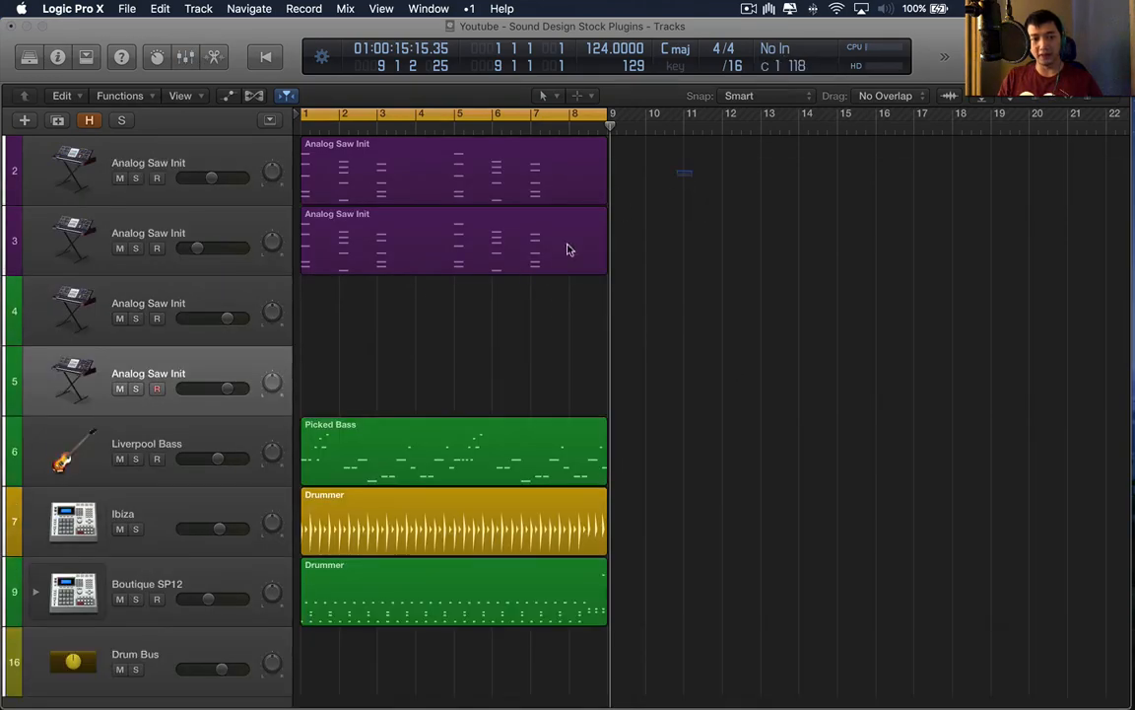
{"action": "left_click_drag", "start_coordinate": [567, 249], "coordinate": [438, 389]}
{"action": "left_click", "coordinate": [638, 320]}
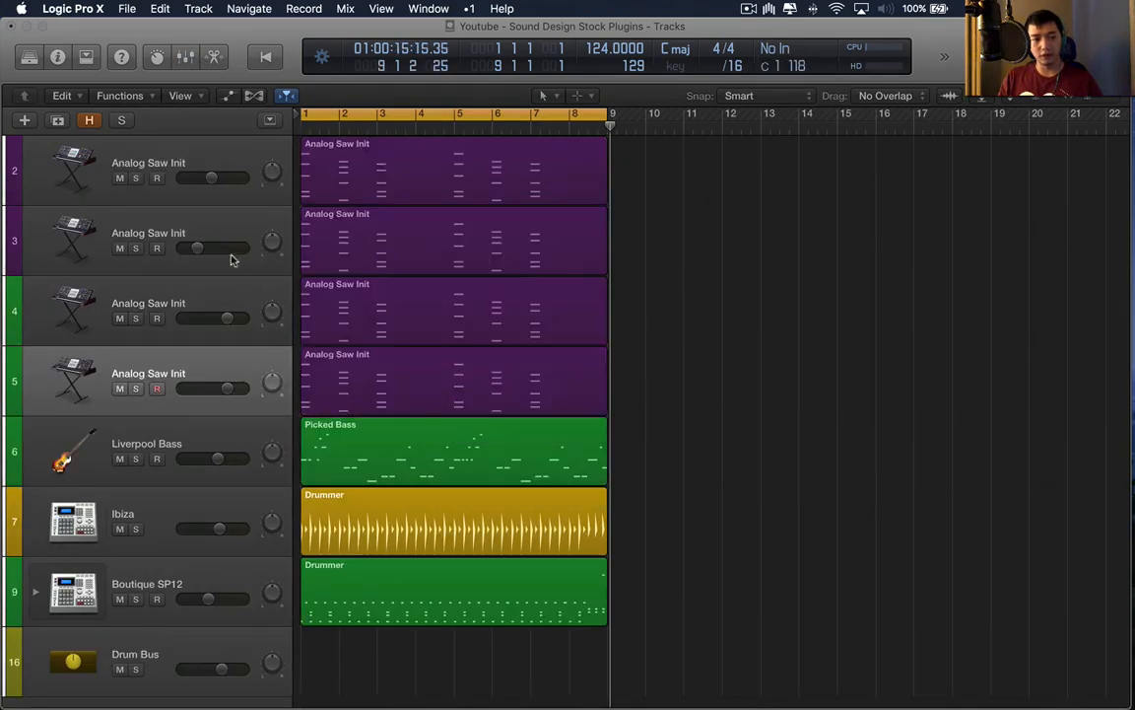
Step: Mute the two original Analog Saw Init tracks
{"action": "left_click", "coordinate": [187, 219]}
{"action": "left_click", "coordinate": [119, 178]}
{"action": "left_click", "coordinate": [120, 247]}
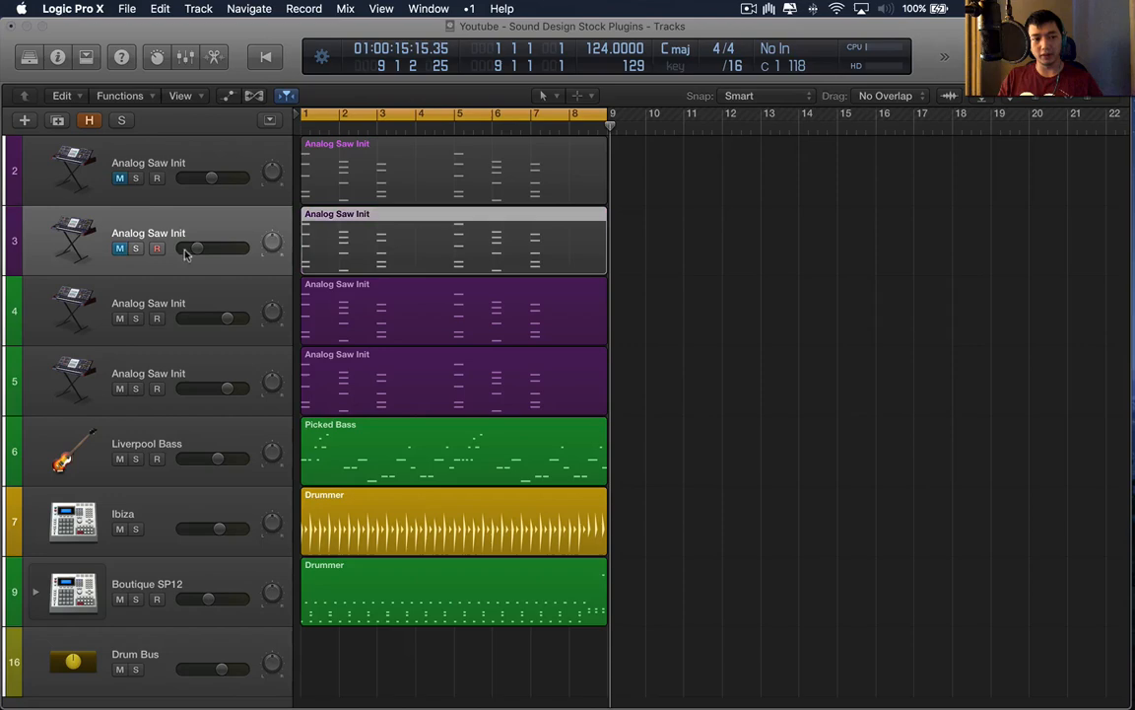
Step: Set the new synth tracks to -5.3 dB and -14.6 dB, lower the Output to -14.0 dB and play the mix
{"action": "left_click", "coordinate": [303, 322]}
{"action": "key", "text": "x"}
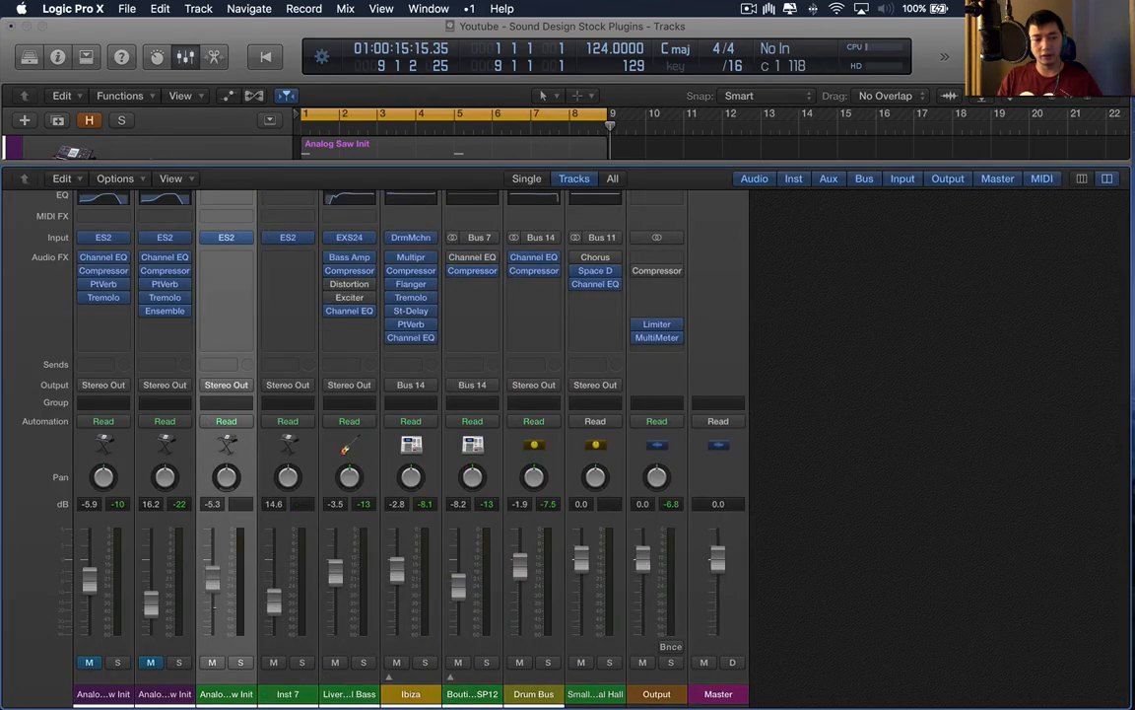
{"action": "left_click_drag", "start_coordinate": [647, 566], "coordinate": [648, 596]}
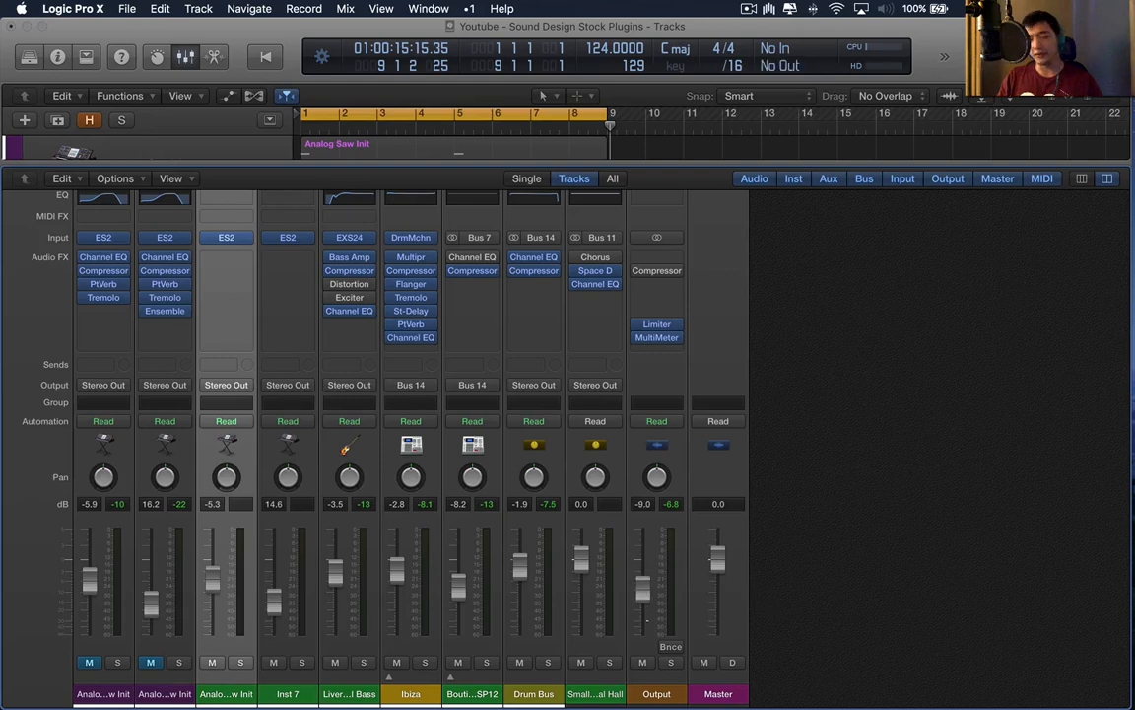
{"action": "key", "text": "space"}
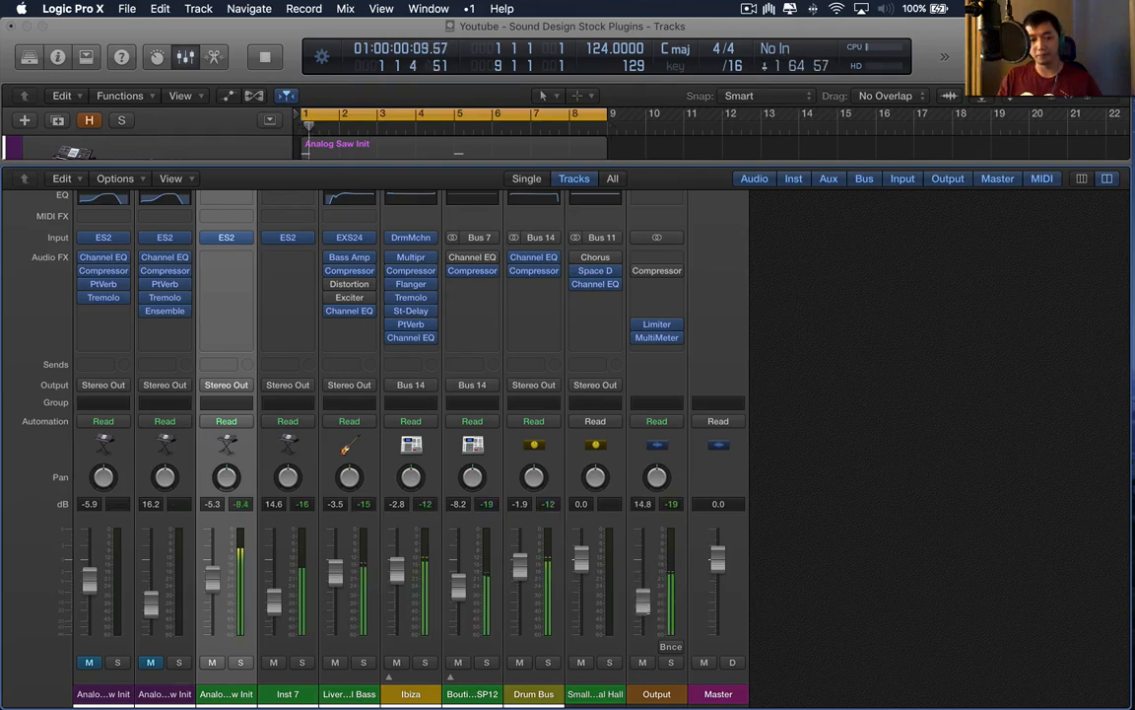
Step: Inspect the ES2 settings on the Inst 7 channel and close the synth window
{"action": "left_click", "coordinate": [287, 443]}
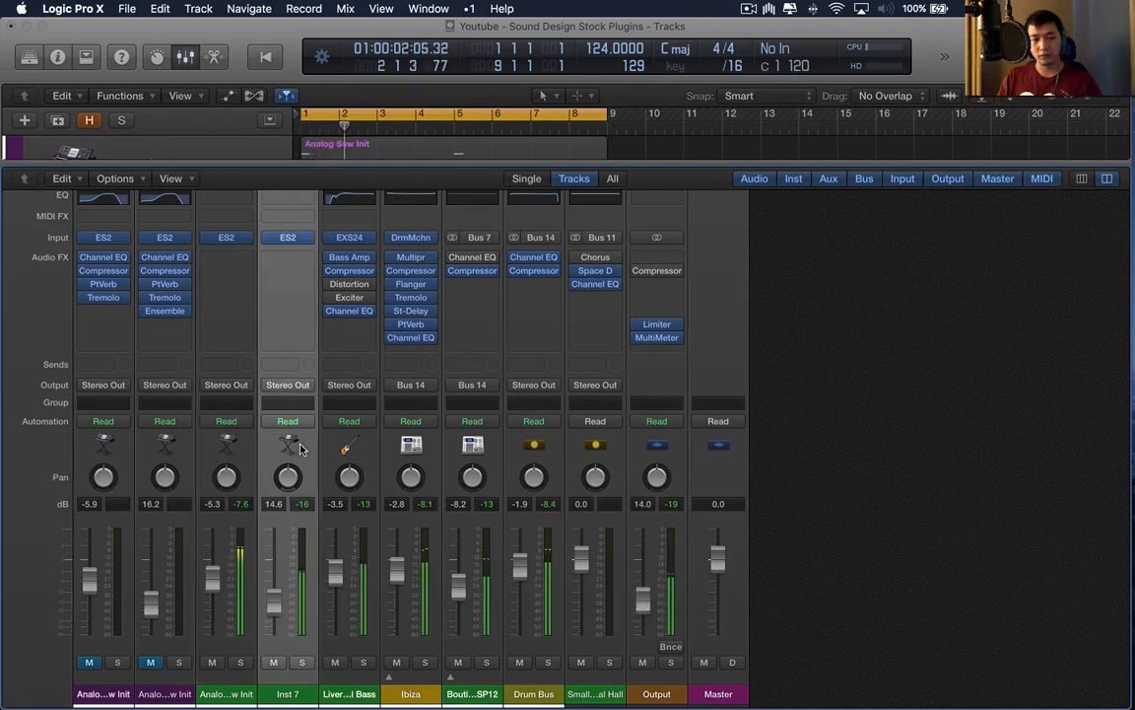
{"action": "left_click", "coordinate": [291, 236]}
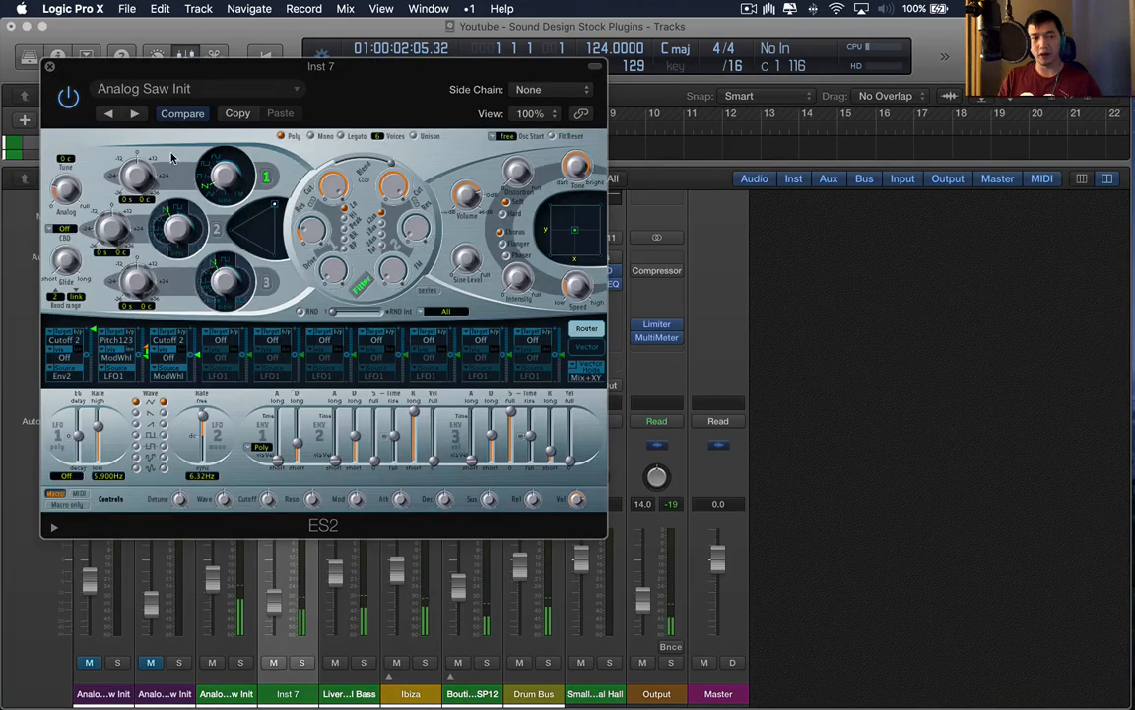
{"action": "key", "text": "super+w"}
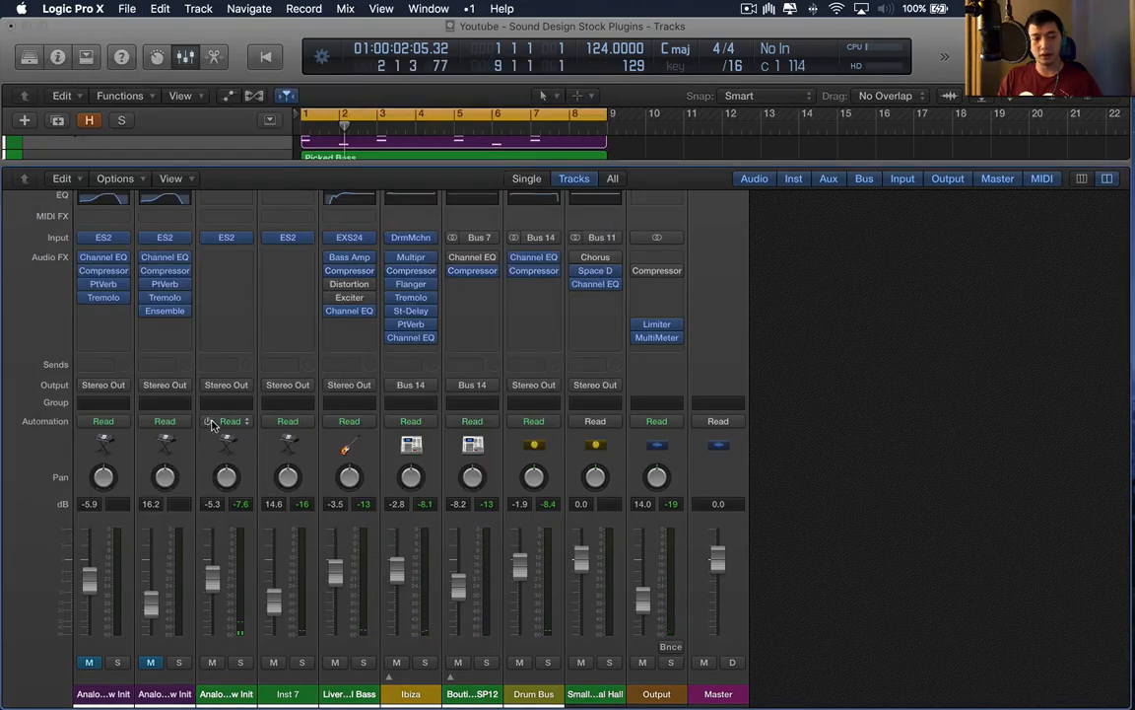
Step: Solo the first of the two new ES2 tracks and insert a Channel EQ on it
{"action": "left_click", "coordinate": [210, 354]}
{"action": "left_click", "coordinate": [241, 661]}
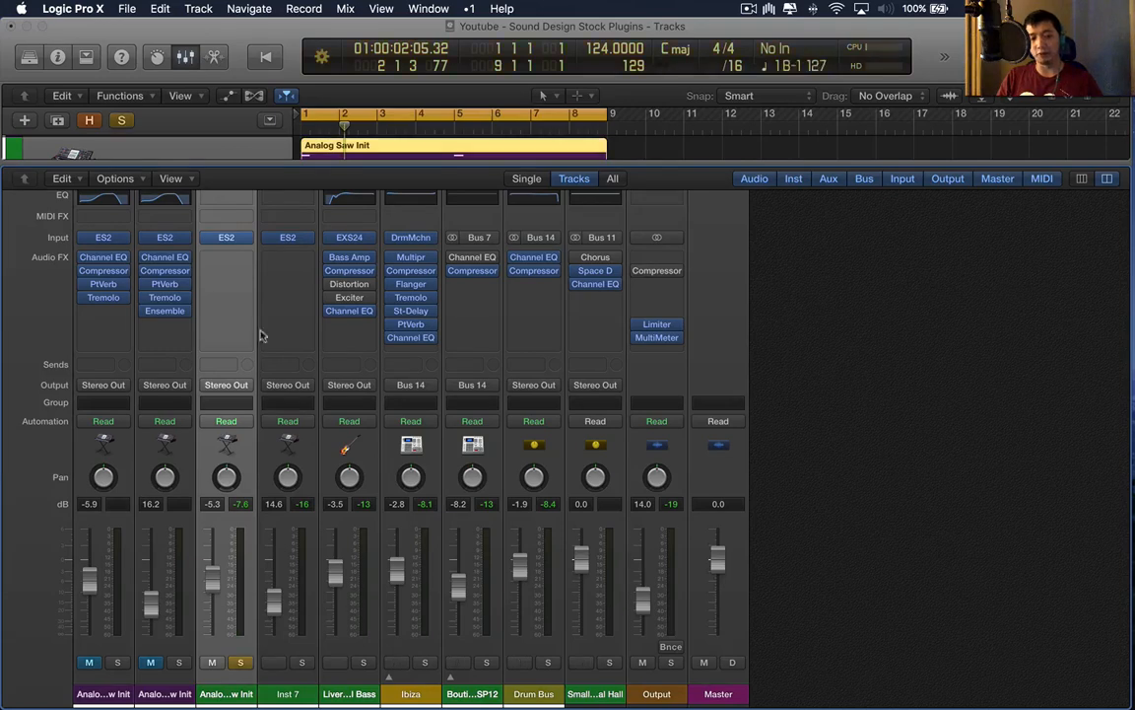
{"action": "scroll", "coordinate": [247, 248], "scroll_direction": "up", "scroll_amount": 2}
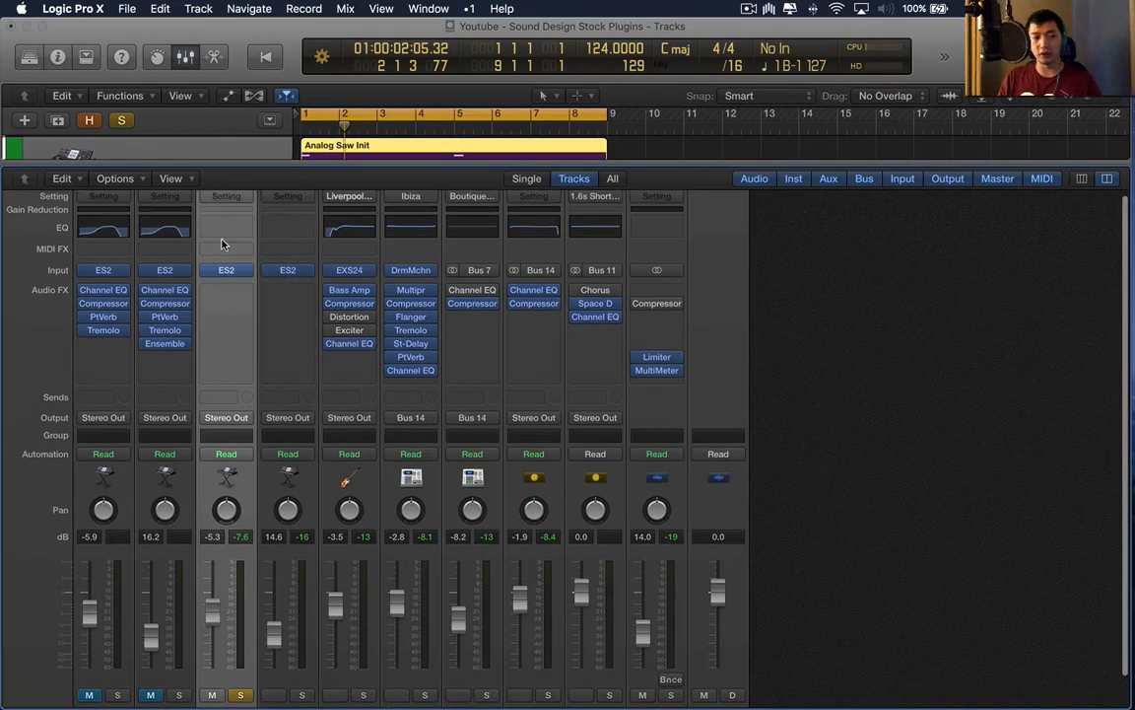
{"action": "left_click", "coordinate": [223, 240]}
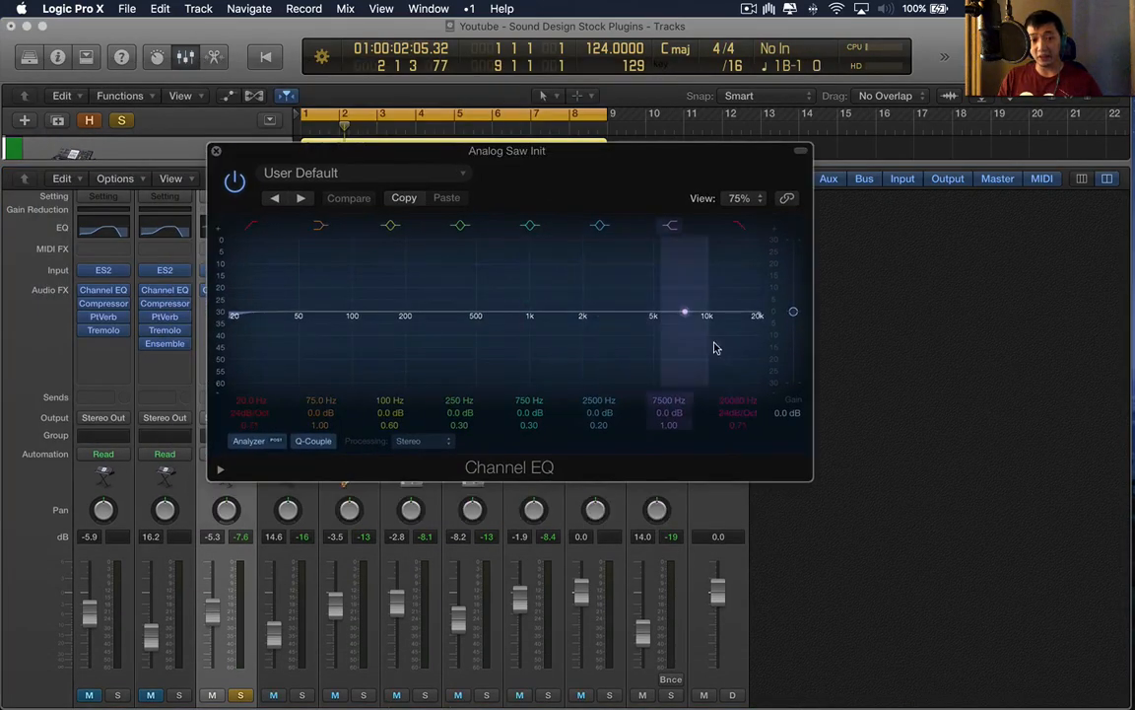
Step: Cut the lows with a 158 Hz shelf at -20.5 dB plus a low cut, and roll off highs just below 5 kHz during playback
{"action": "mouse_move", "coordinate": [297, 324]}
{"action": "left_mouse_down"}
{"action": "mouse_move", "coordinate": [430, 372]}
{"action": "mouse_move", "coordinate": [236, 394]}
{"action": "left_mouse_up"}
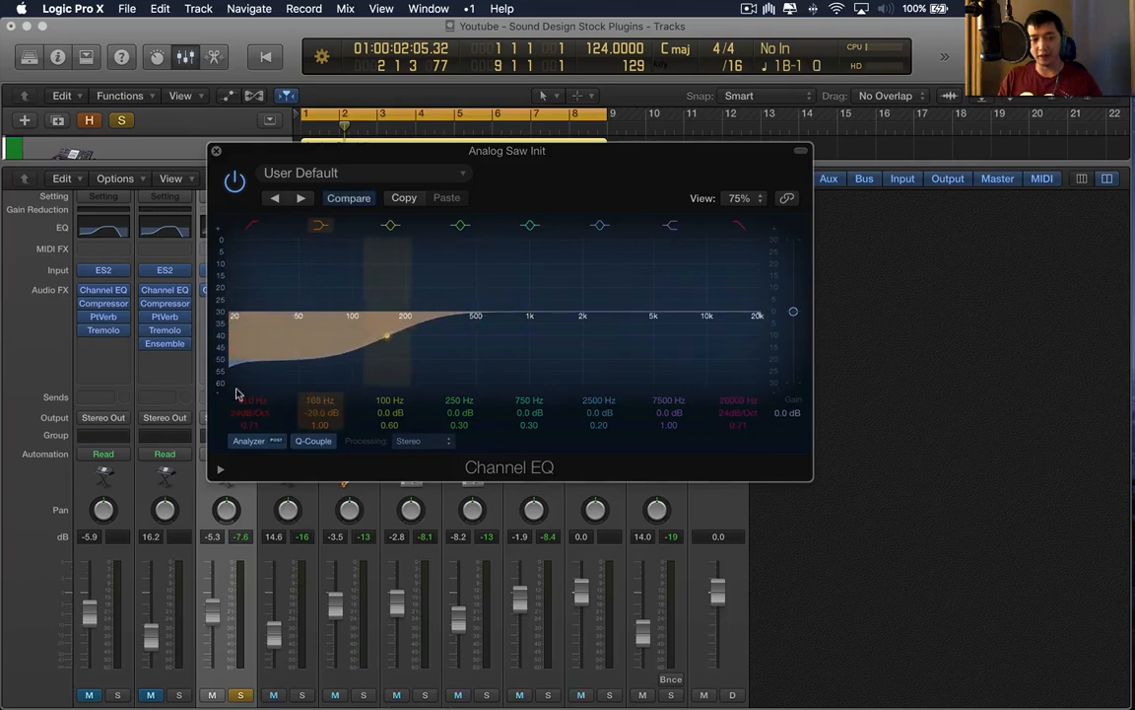
{"action": "key", "text": "space"}
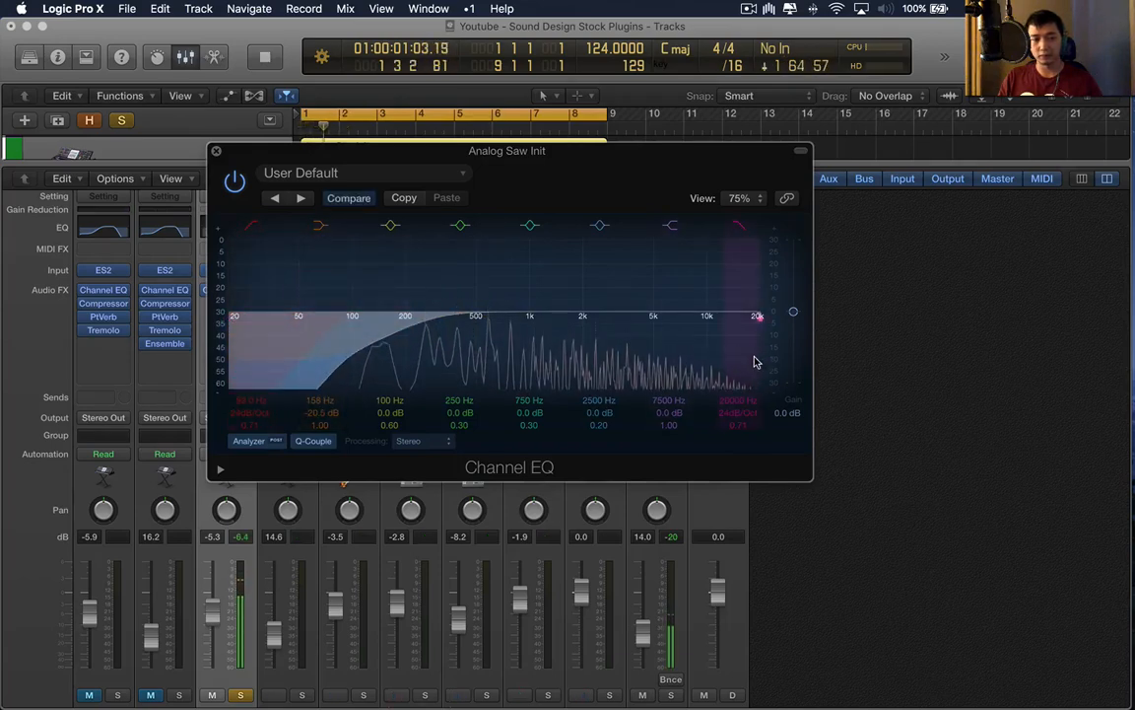
{"action": "left_click_drag", "start_coordinate": [754, 363], "coordinate": [667, 364]}
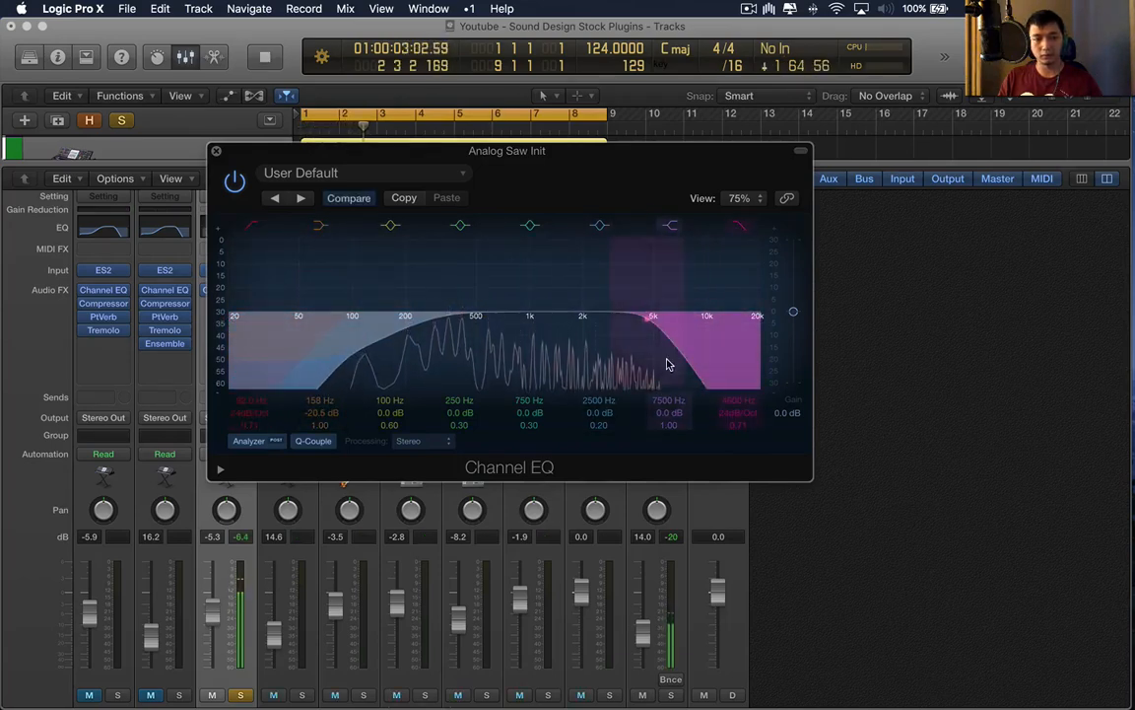
{"action": "key", "text": "super+w"}
{"action": "key", "text": "space"}
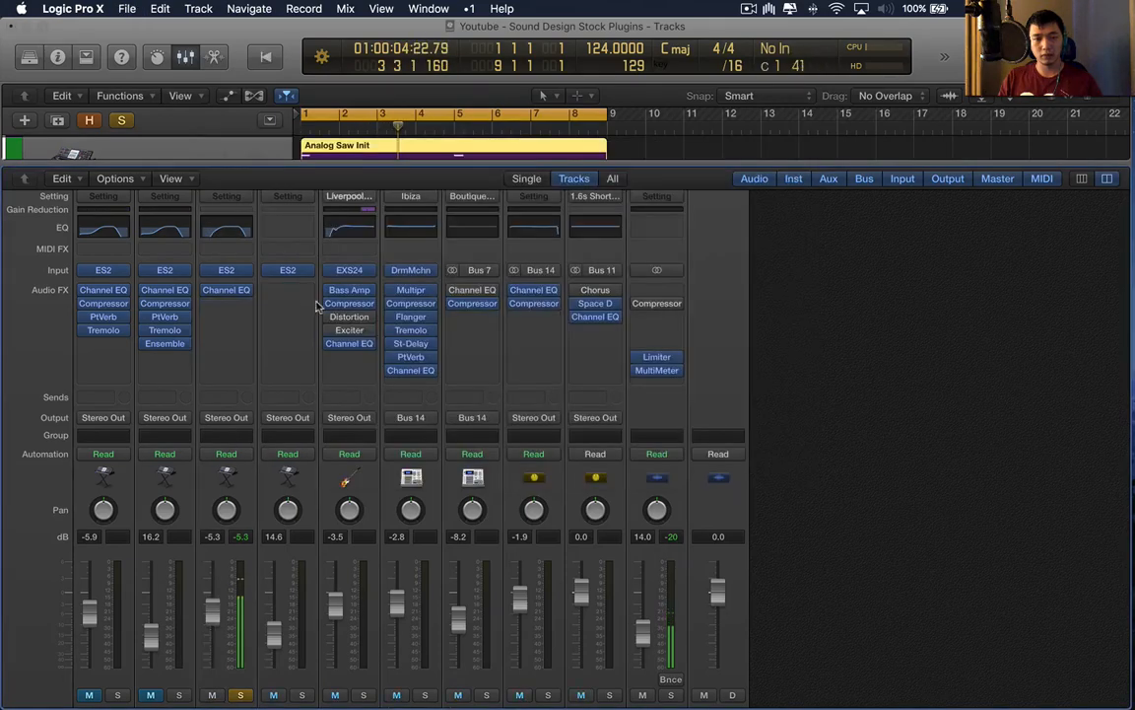
Step: Insert a stereo Compressor after the soloed ES2 channel's EQ, switch it to Studio FET and adjust its threshold during playback
{"action": "left_click", "coordinate": [226, 303]}
{"action": "mouse_move", "coordinate": [246, 365]}
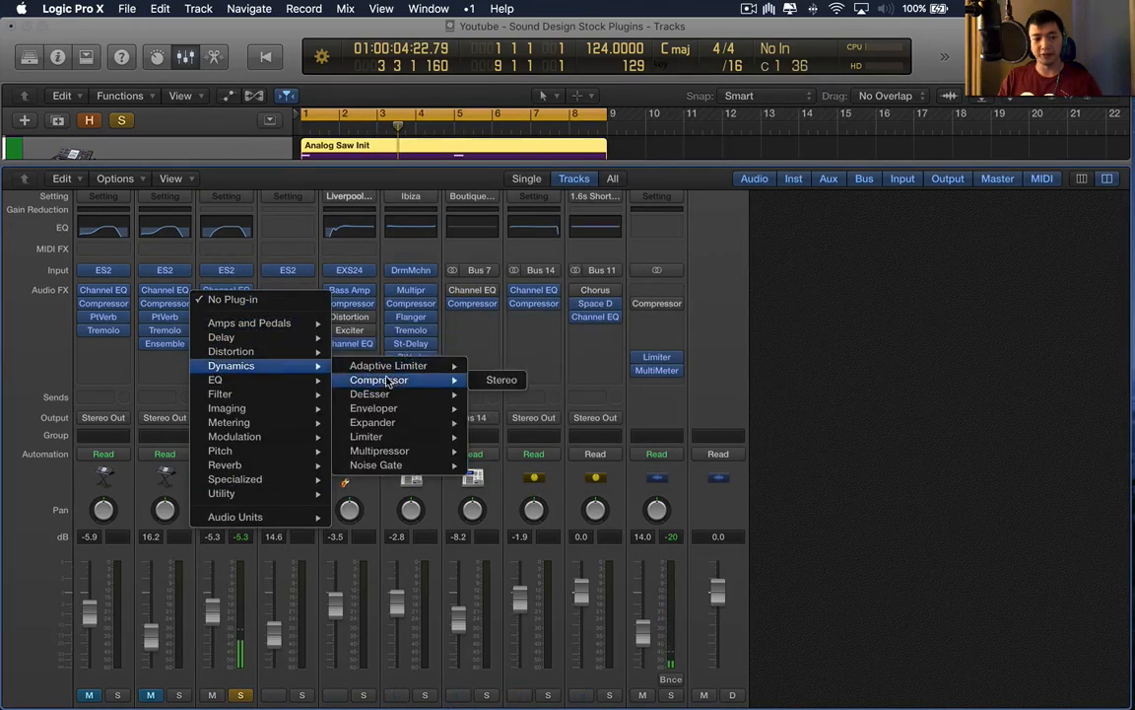
{"action": "left_click", "coordinate": [387, 380]}
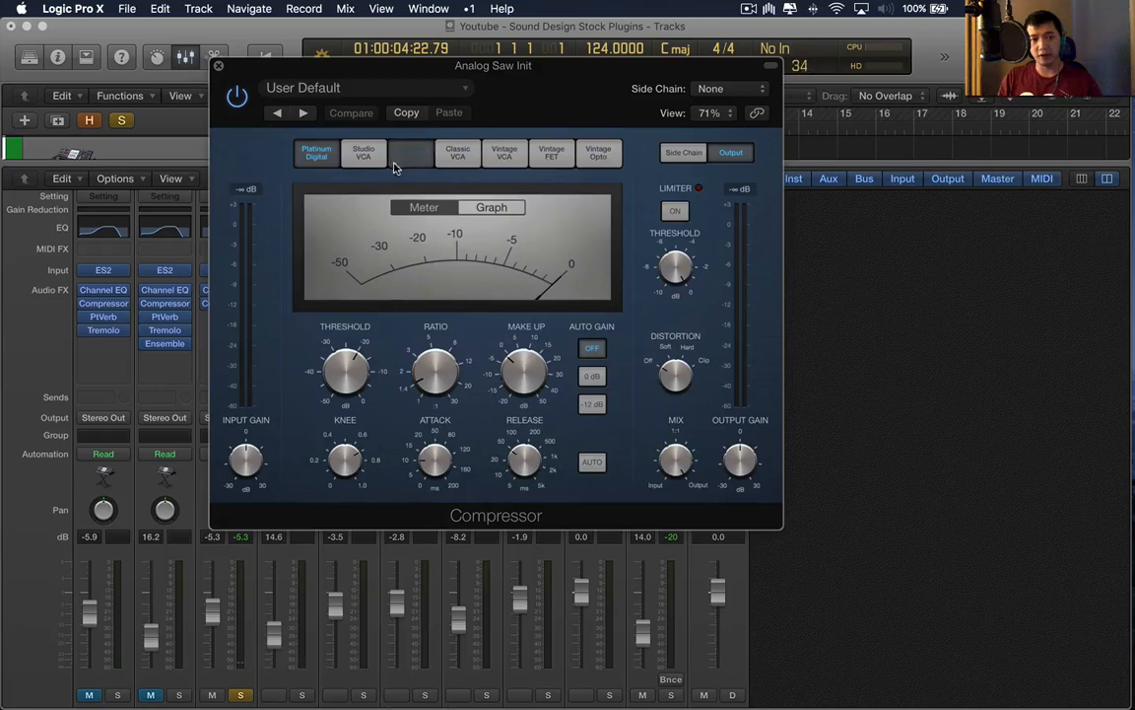
{"action": "left_click", "coordinate": [394, 163]}
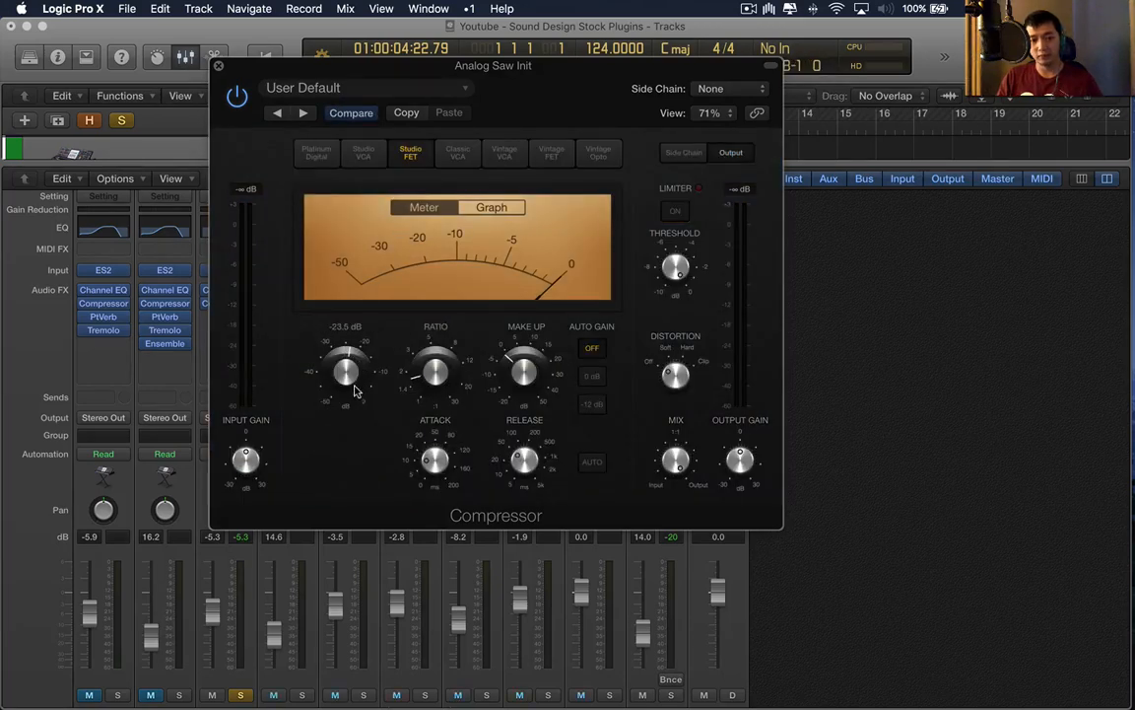
{"action": "key", "text": "space"}
{"action": "left_click_drag", "start_coordinate": [355, 391], "coordinate": [352, 373]}
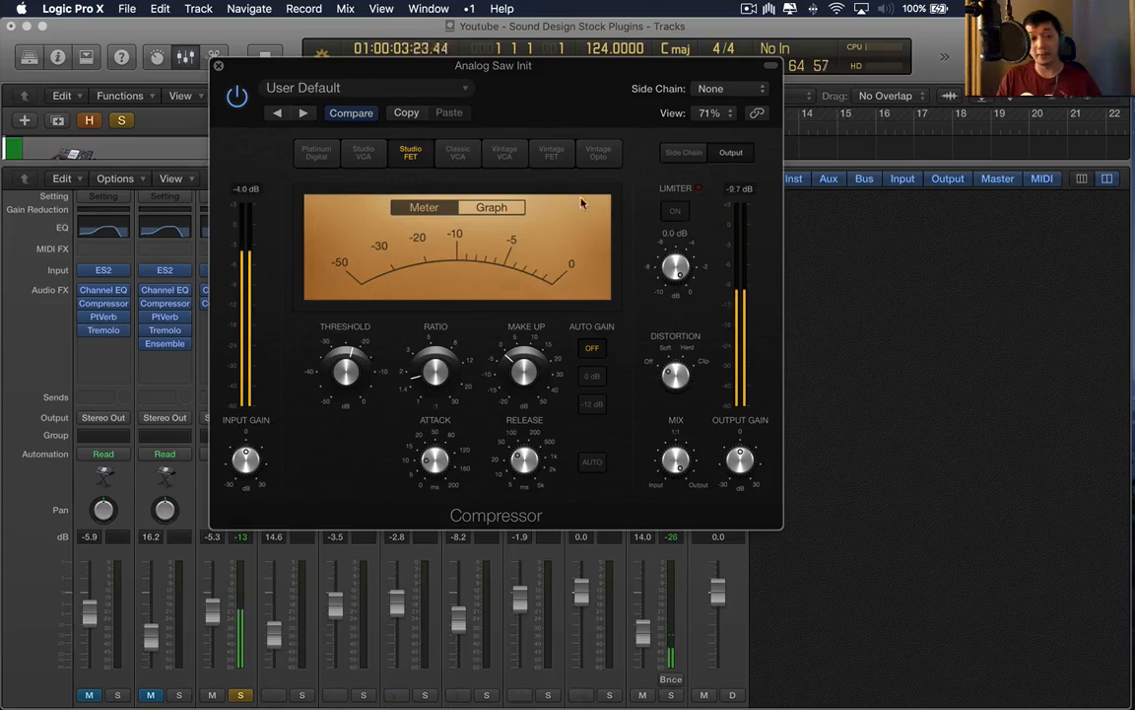
{"action": "key", "text": "super+w"}
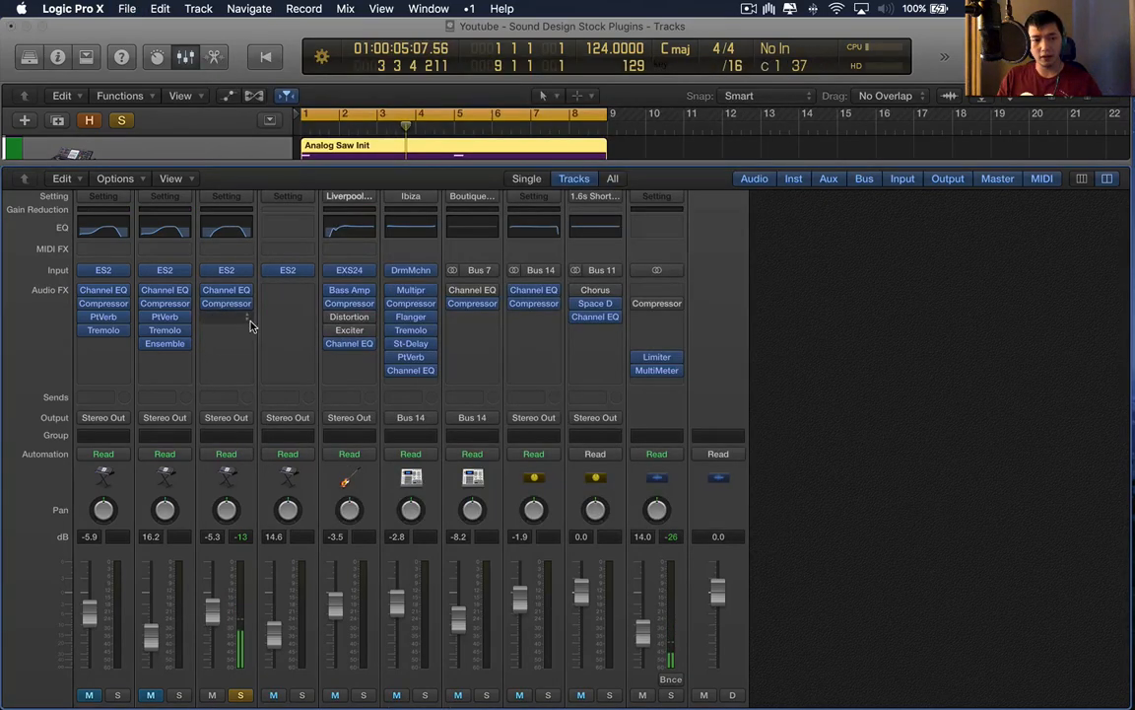
Step: Add a stereo PlatinumVerb after the Compressor with 38% wet level and a 2.90 sec reverb time
{"action": "left_click", "coordinate": [241, 317]}
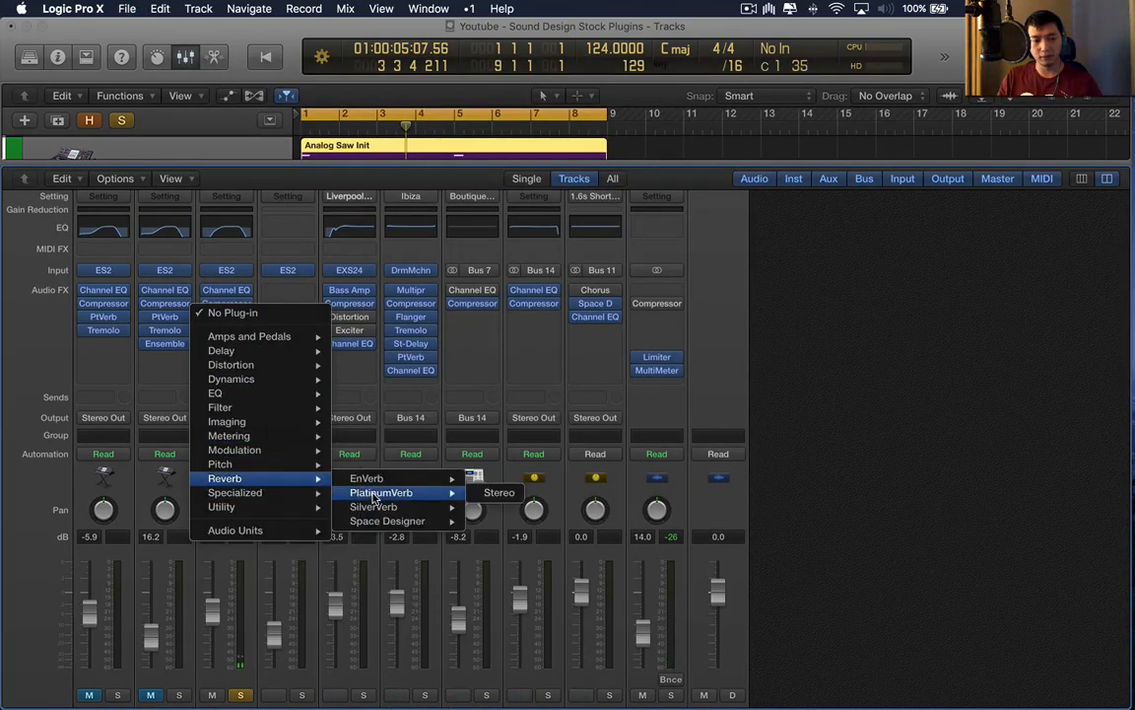
{"action": "left_click", "coordinate": [483, 491]}
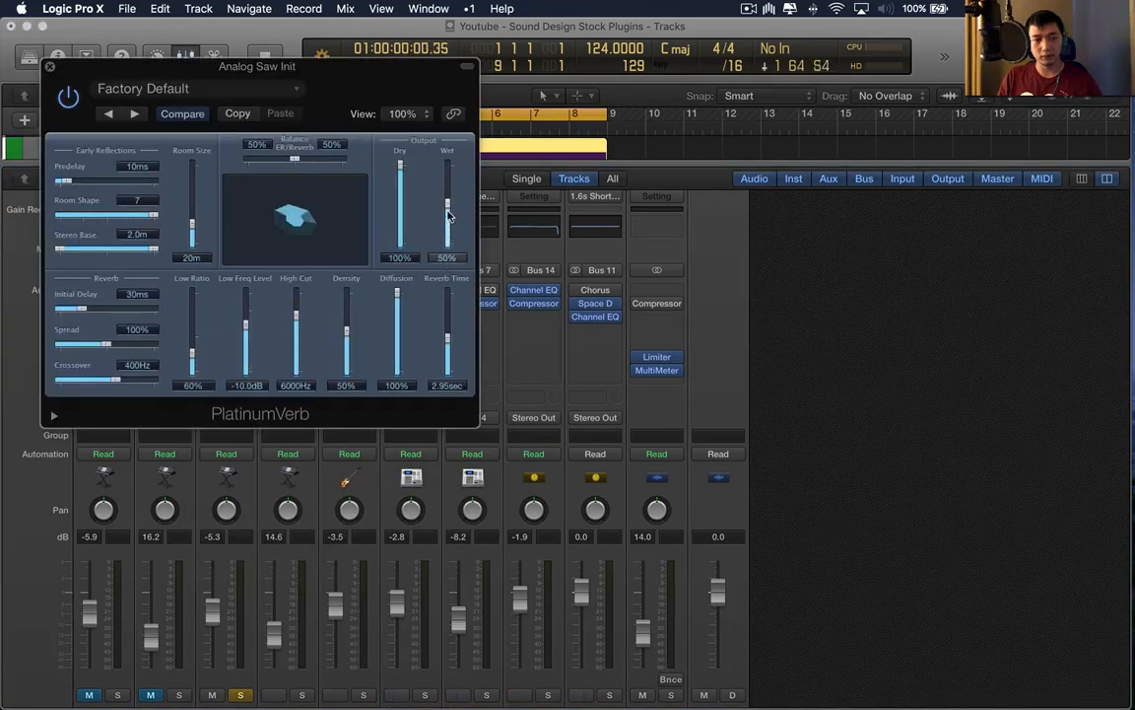
{"action": "left_click_drag", "start_coordinate": [448, 215], "coordinate": [448, 317]}
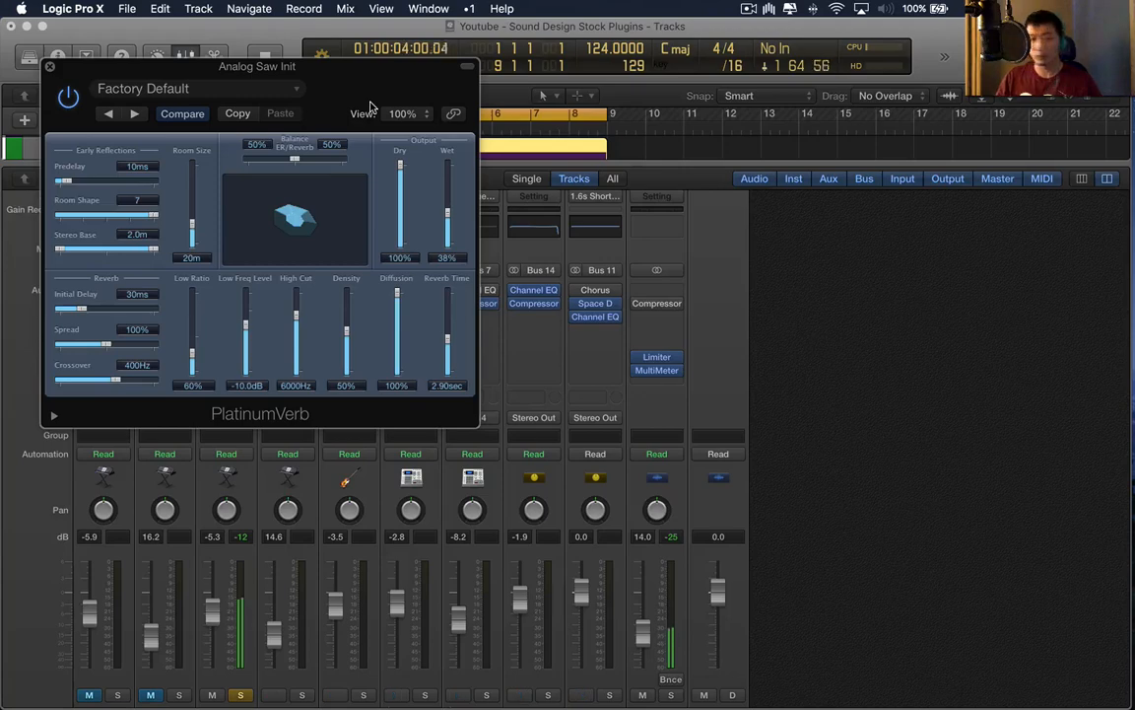
{"action": "key", "text": "super+w"}
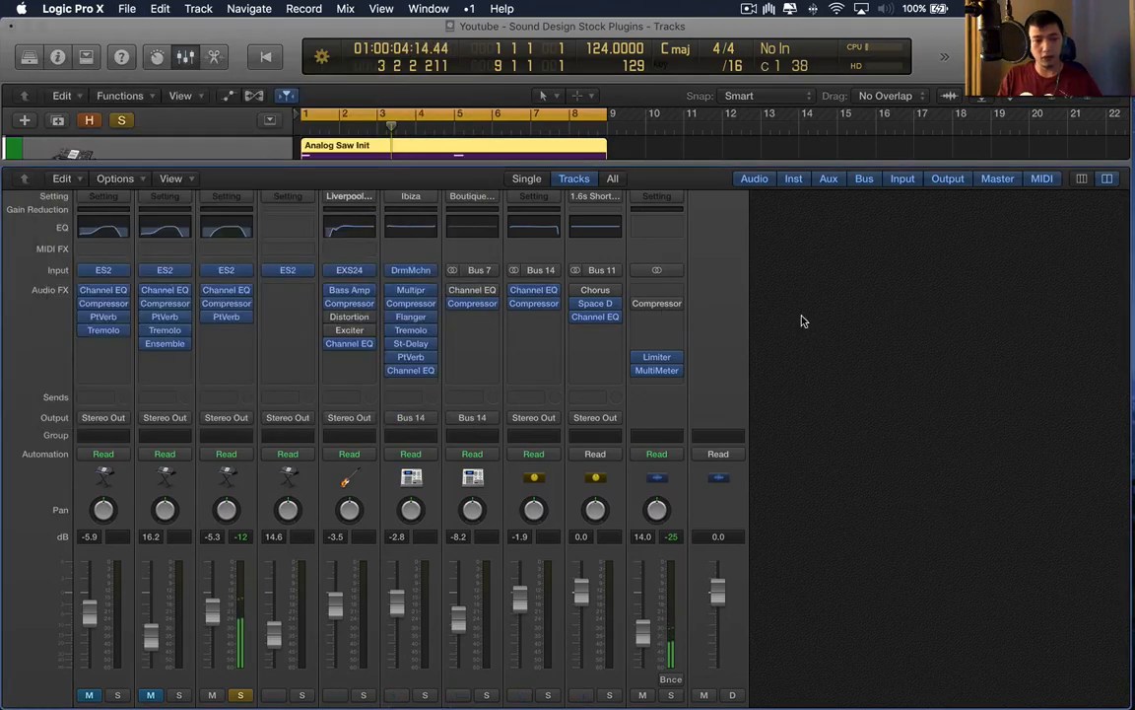
Step: Insert a Tremolo after the PlatinumVerb on the soloed ES2 channel
{"action": "left_click", "coordinate": [235, 345]}
{"action": "mouse_move", "coordinate": [301, 520]}
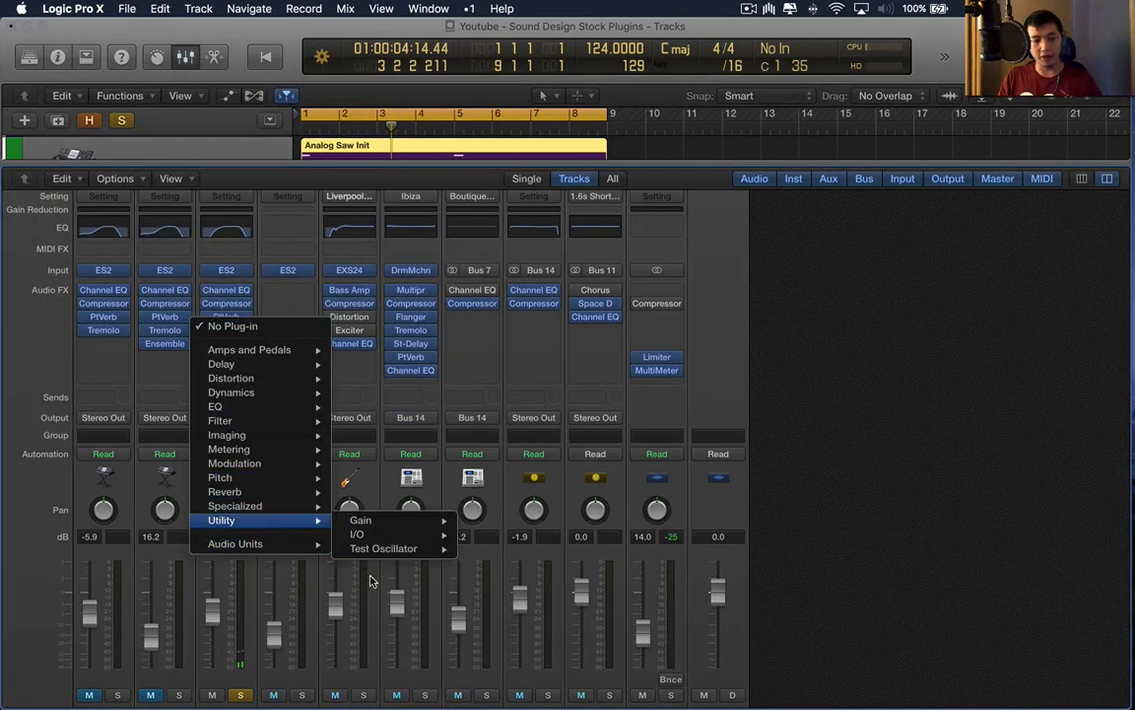
{"action": "mouse_move", "coordinate": [296, 463]}
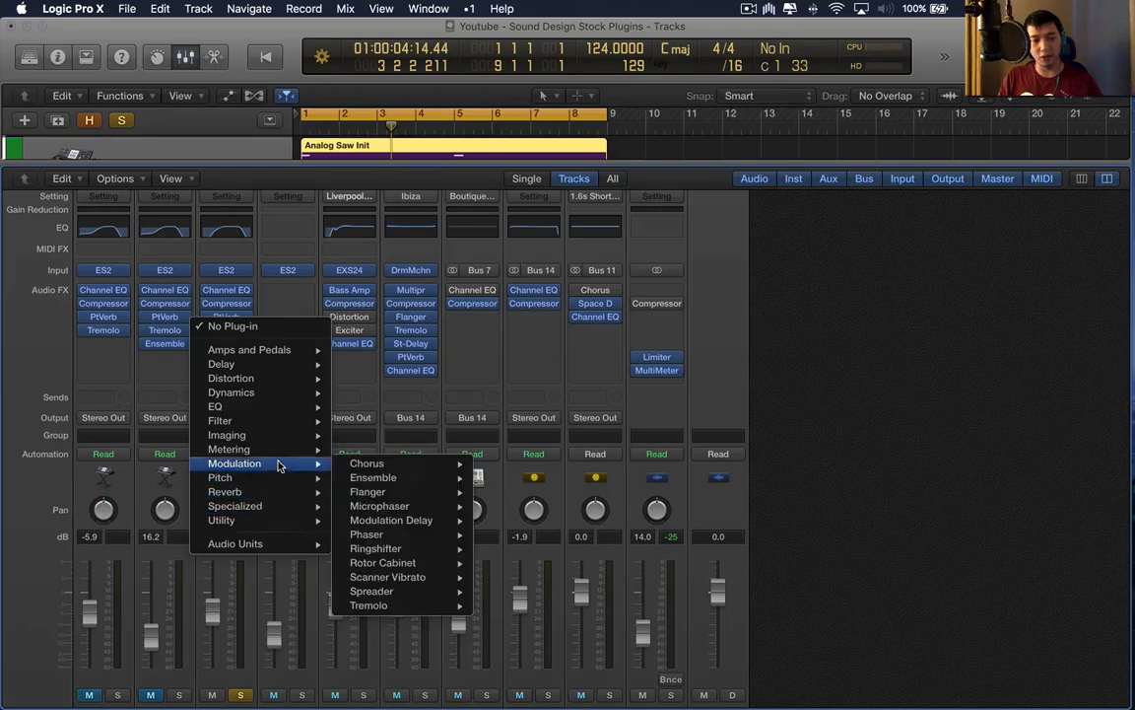
{"action": "left_click", "coordinate": [375, 606]}
{"action": "left_click_drag", "start_coordinate": [296, 55], "coordinate": [484, 97]}
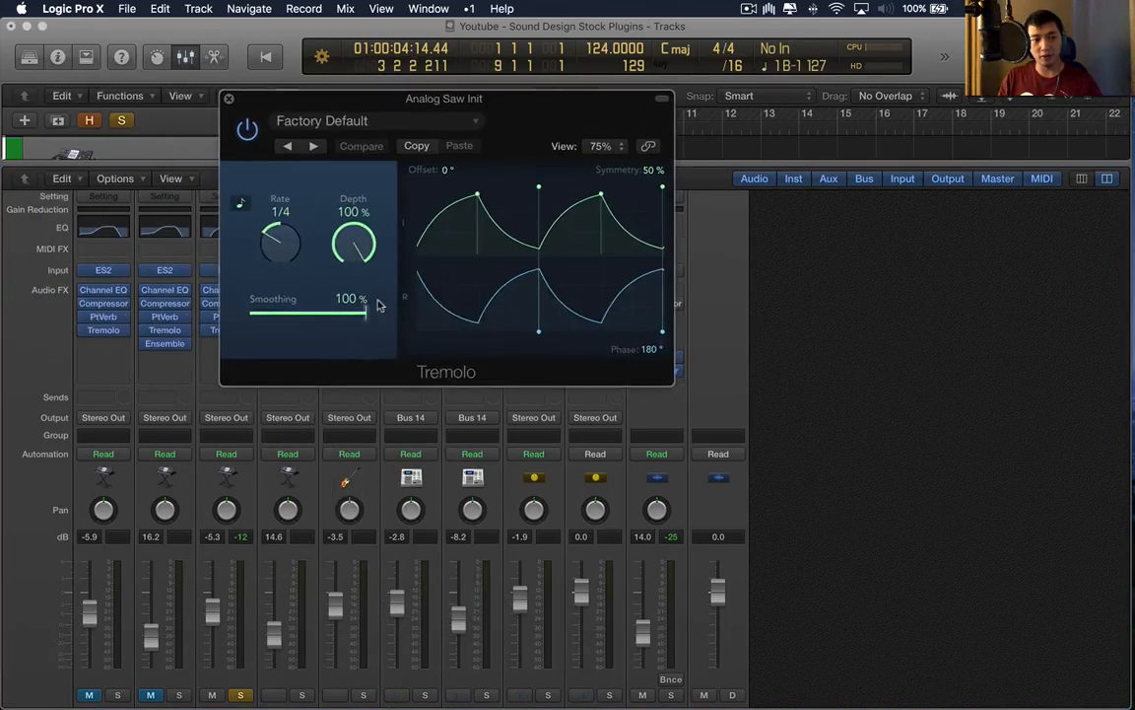
Step: Set the Tremolo to a 1/8 rate, 90% depth and 23% smoothing during playback
{"action": "left_click_drag", "start_coordinate": [371, 314], "coordinate": [255, 320]}
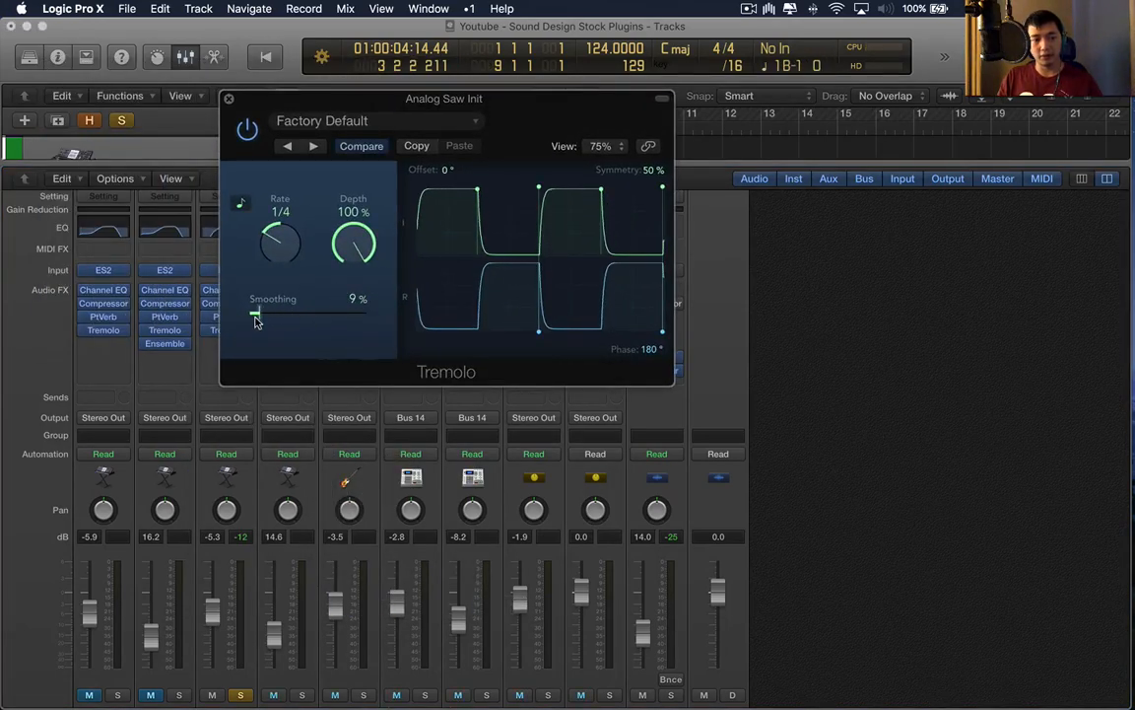
{"action": "left_click_drag", "start_coordinate": [367, 253], "coordinate": [309, 315]}
{"action": "key", "text": "space"}
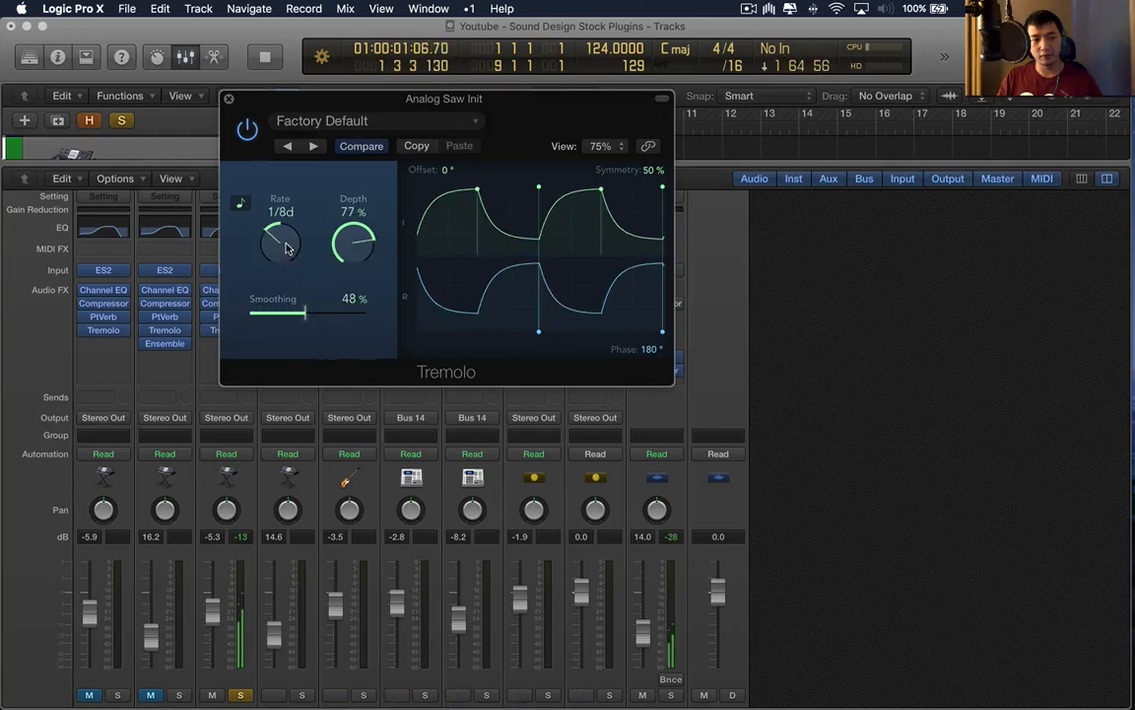
{"action": "left_click_drag", "start_coordinate": [350, 243], "coordinate": [346, 278]}
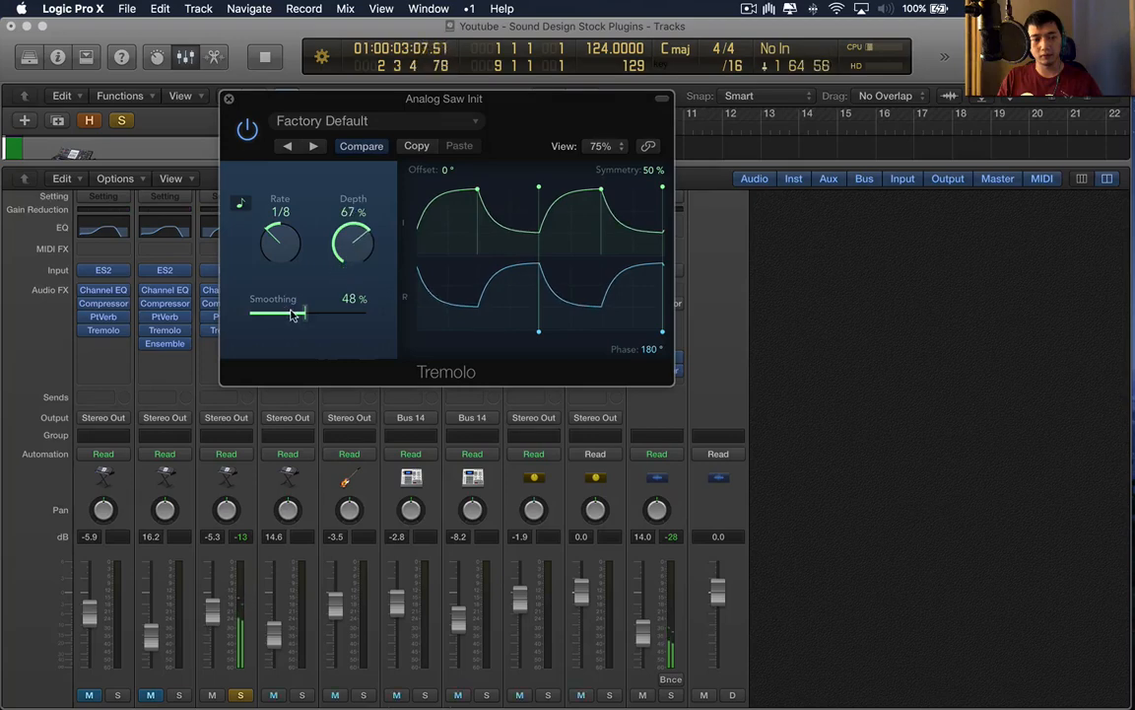
{"action": "left_click_drag", "start_coordinate": [301, 314], "coordinate": [273, 315]}
{"action": "left_click_drag", "start_coordinate": [351, 252], "coordinate": [358, 186]}
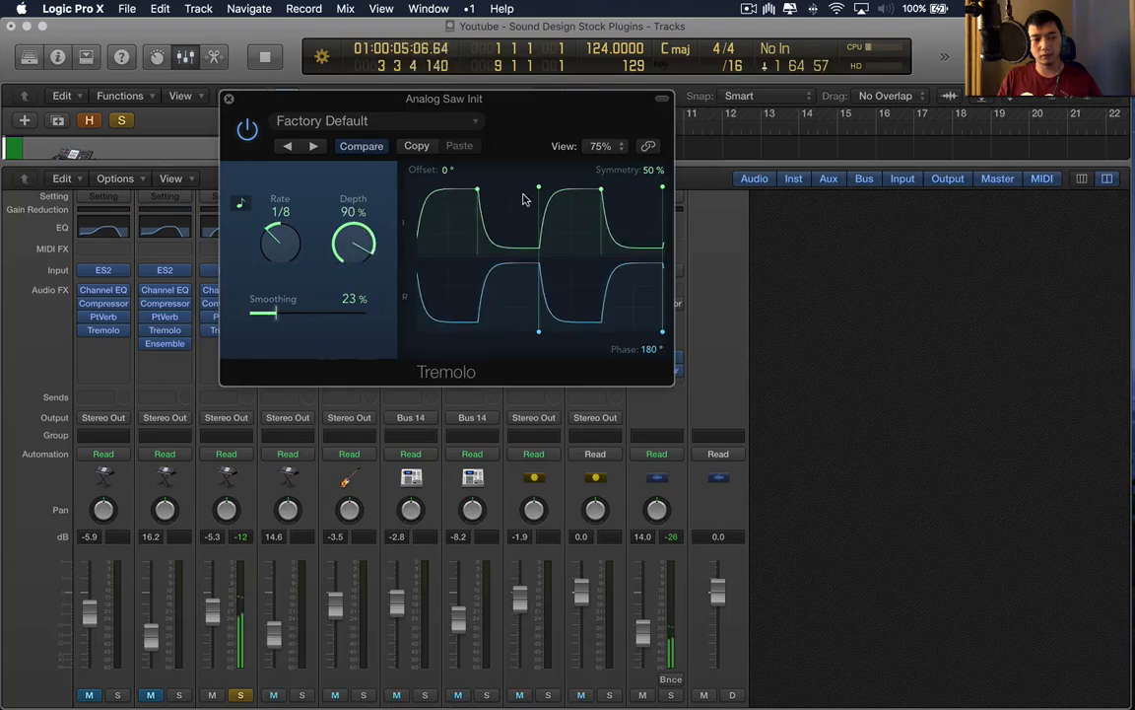
Step: Try reshaping the Tremolo waveform, restore its default symmetry, and set smoothing to 0% and depth to 34%
{"action": "left_click_drag", "start_coordinate": [525, 199], "coordinate": [467, 187]}
{"action": "left_click", "coordinate": [472, 194], "text": "alt"}
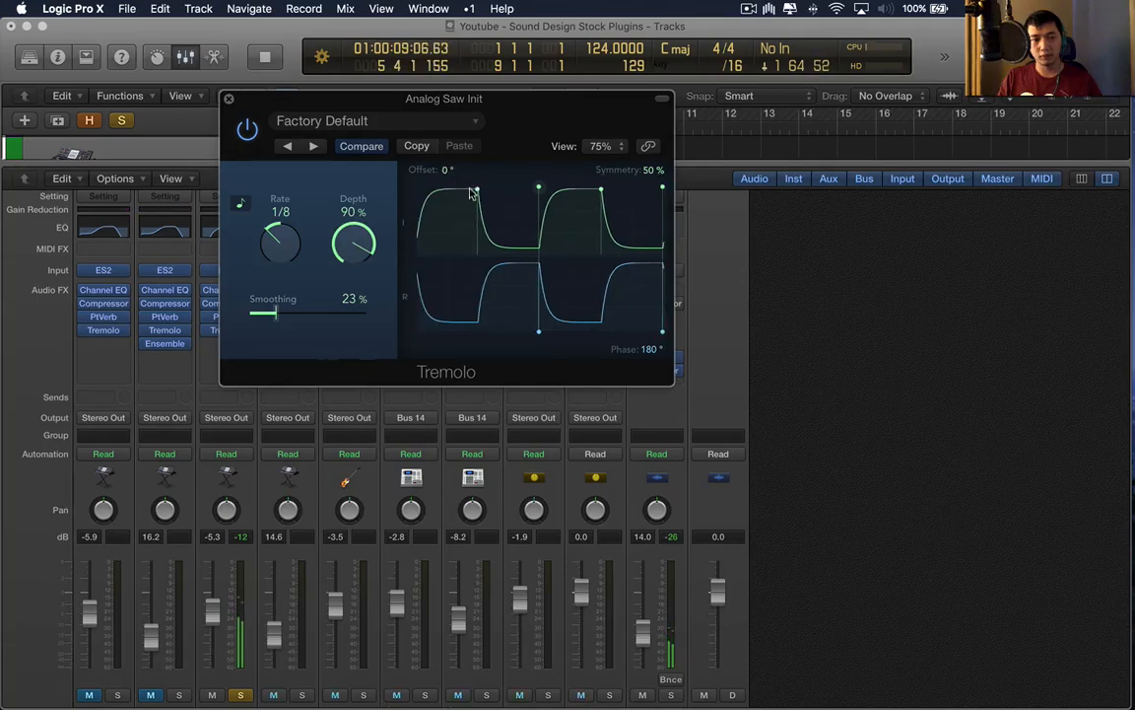
{"action": "left_click_drag", "start_coordinate": [346, 254], "coordinate": [348, 268]}
{"action": "left_click_drag", "start_coordinate": [263, 315], "coordinate": [240, 275]}
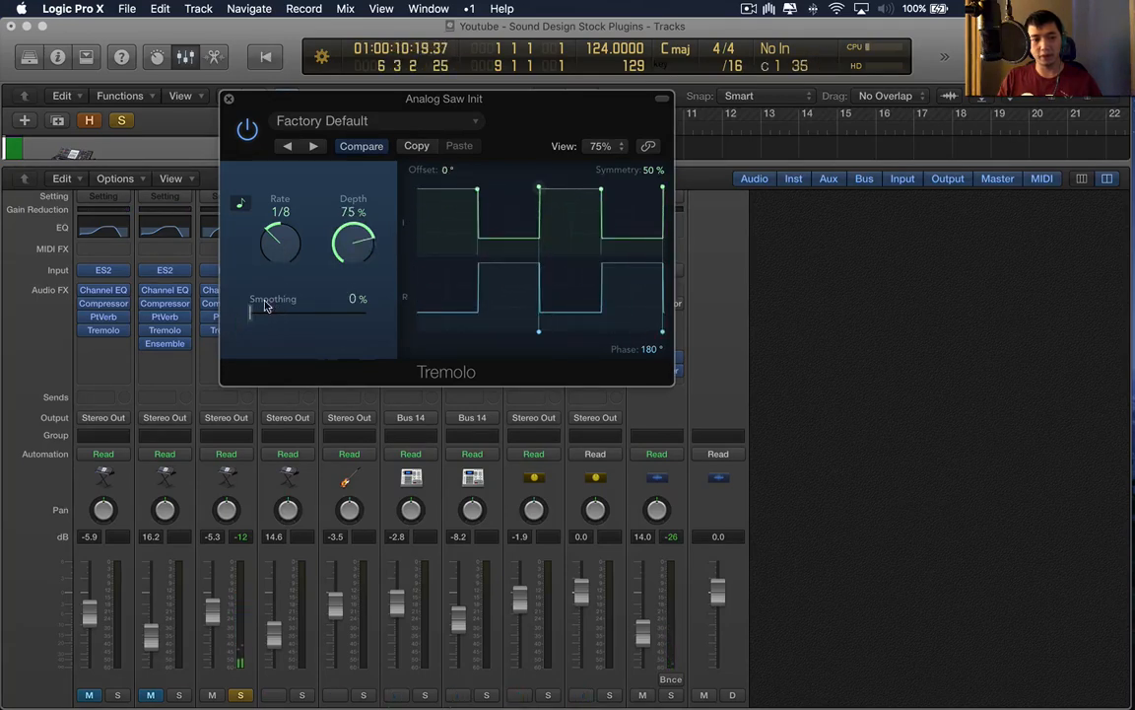
{"action": "left_click_drag", "start_coordinate": [347, 238], "coordinate": [352, 261]}
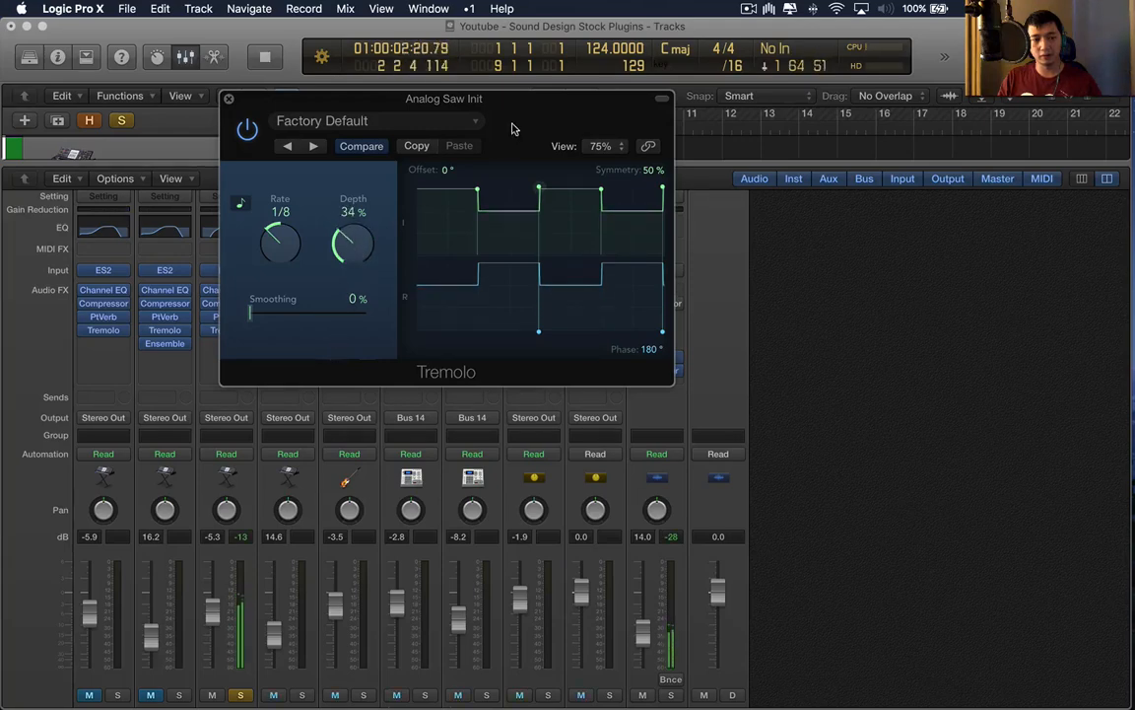
{"action": "key", "text": "super+w"}
Step: Try the soloed ES2 channel at -1.7 dB and check its Compressor during playback
{"action": "left_click_drag", "start_coordinate": [212, 619], "coordinate": [212, 594]}
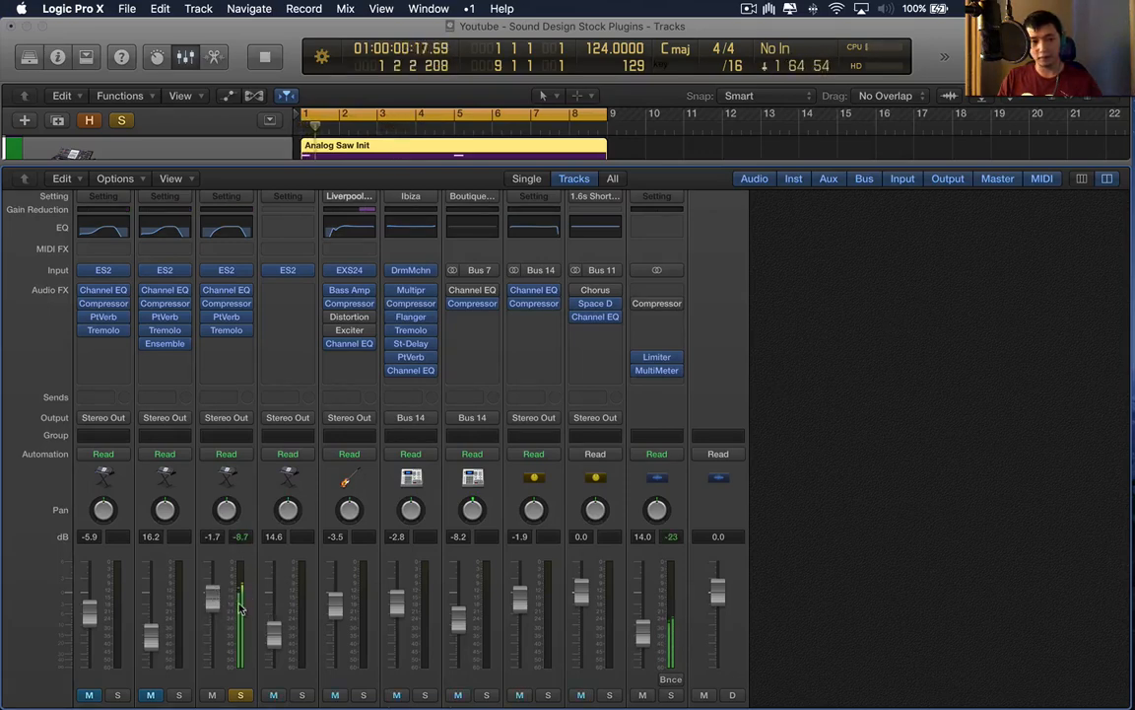
{"action": "left_click", "coordinate": [227, 305]}
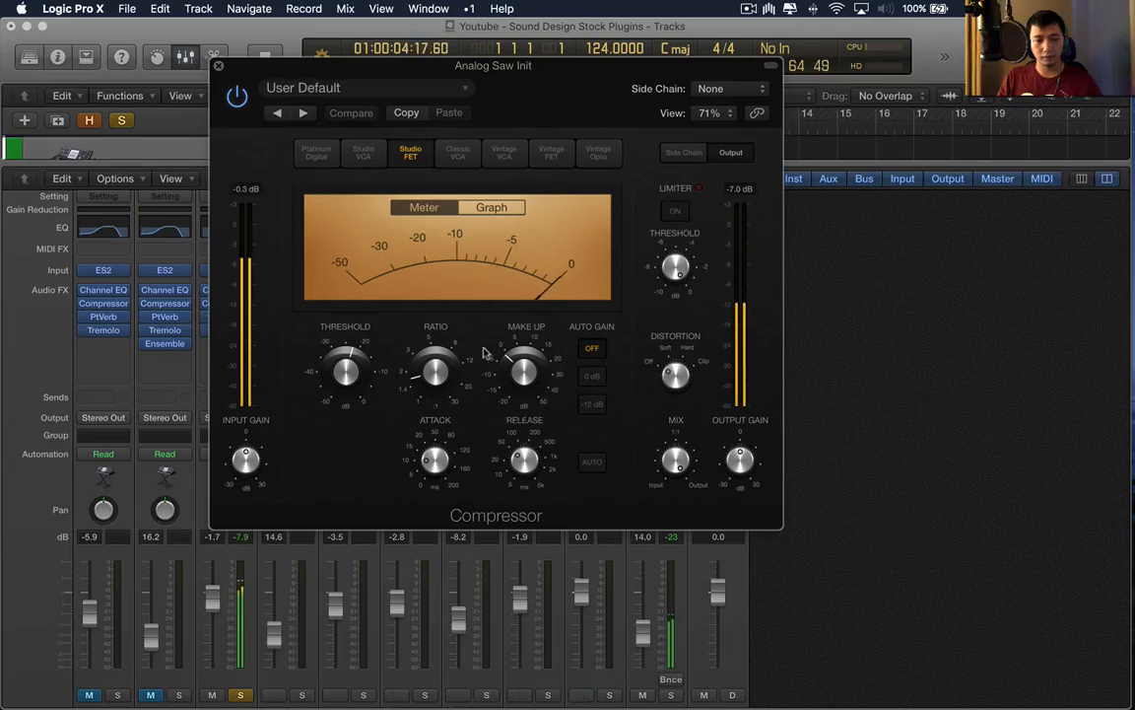
{"action": "key", "text": "super+w"}
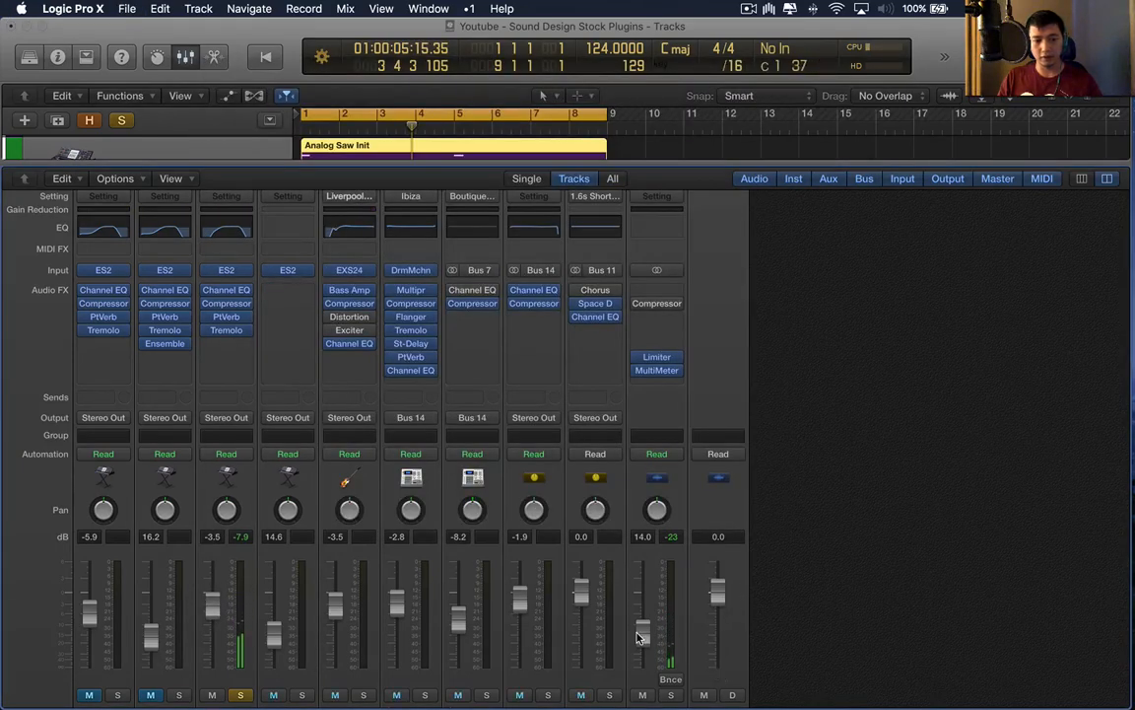
Step: Reset the Output fader to 0.0 dB, readjust the soloed channel's Compressor threshold during playback and set the channel to -6.2 dB
{"action": "left_click", "coordinate": [641, 628], "text": "alt"}
{"action": "key", "text": "space"}
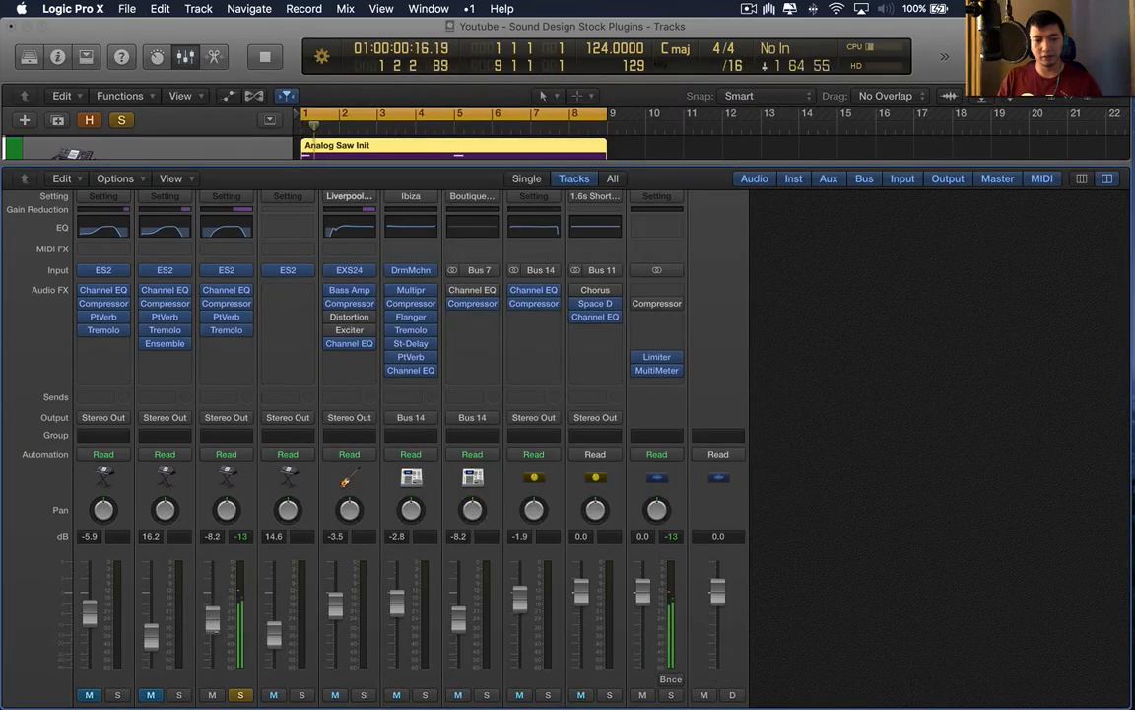
{"action": "left_click", "coordinate": [225, 303]}
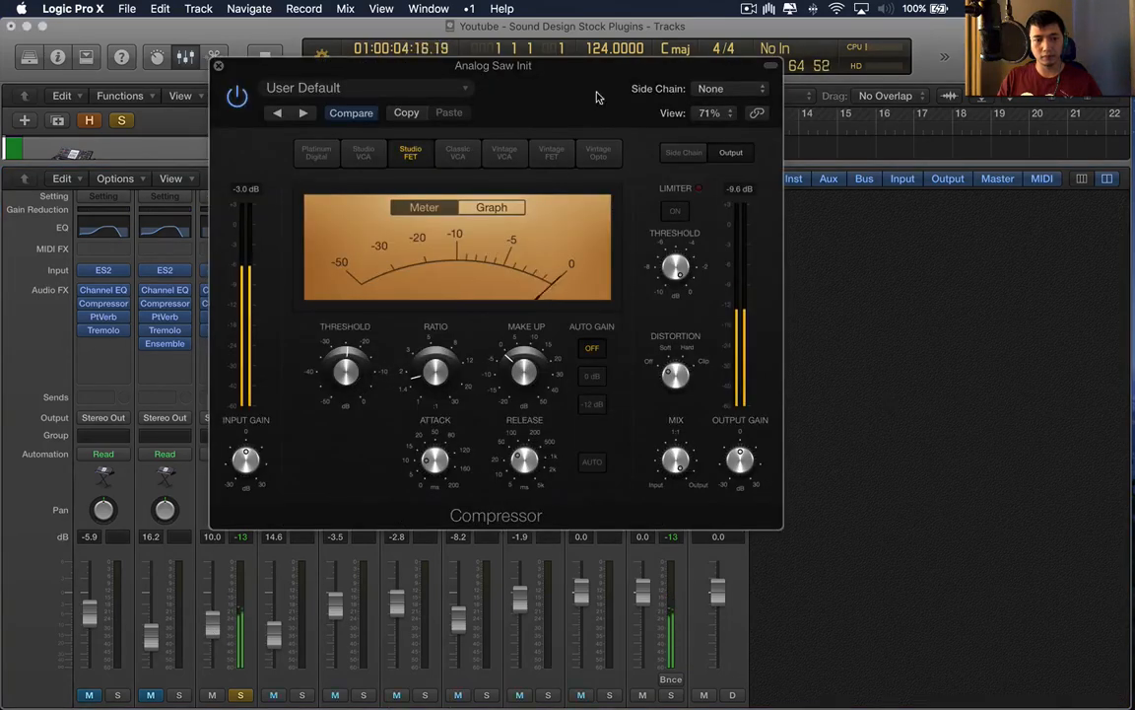
{"action": "key", "text": "super+w"}
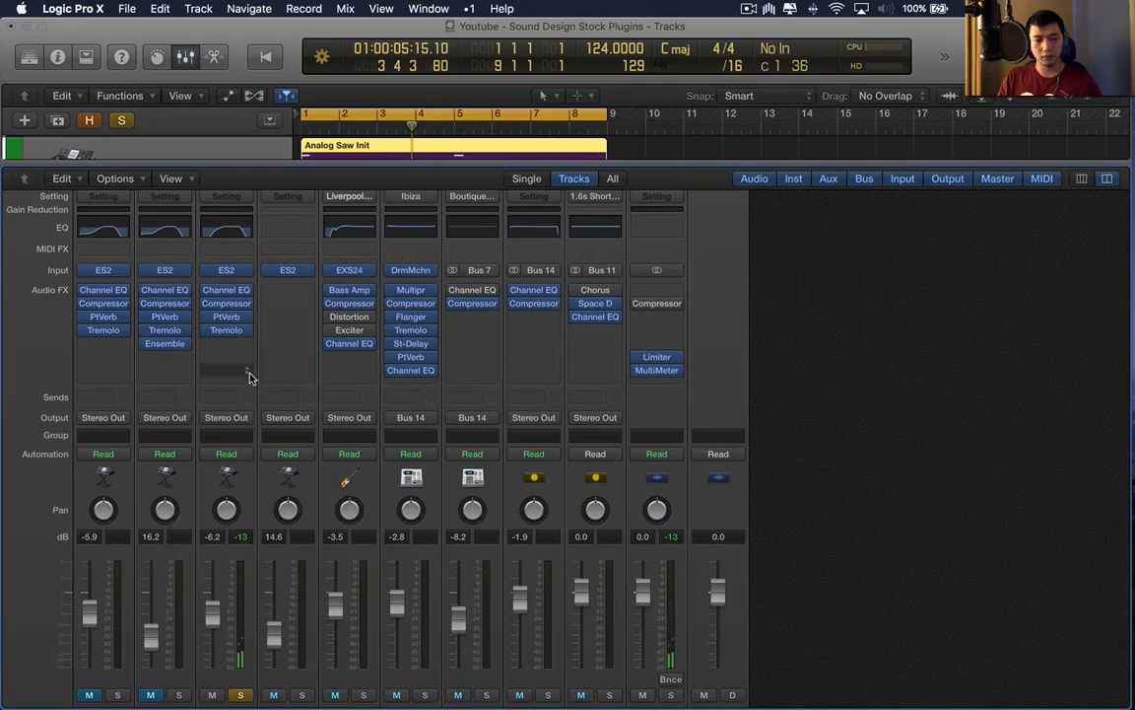
Step: Copy the Channel EQ, Compressor, PtVerb and Tremolo from the soloed channel to the fourth ES2 channel
{"action": "left_click_drag", "start_coordinate": [225, 294], "coordinate": [294, 304], "text": "alt"}
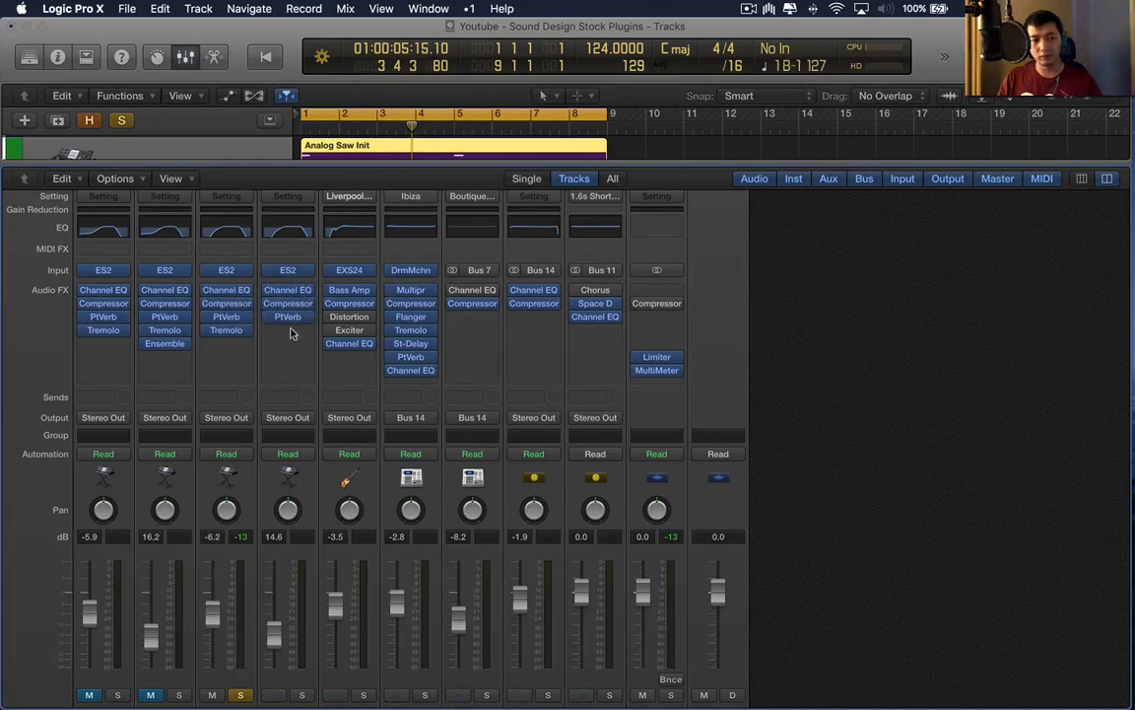
{"action": "left_click", "coordinate": [283, 345]}
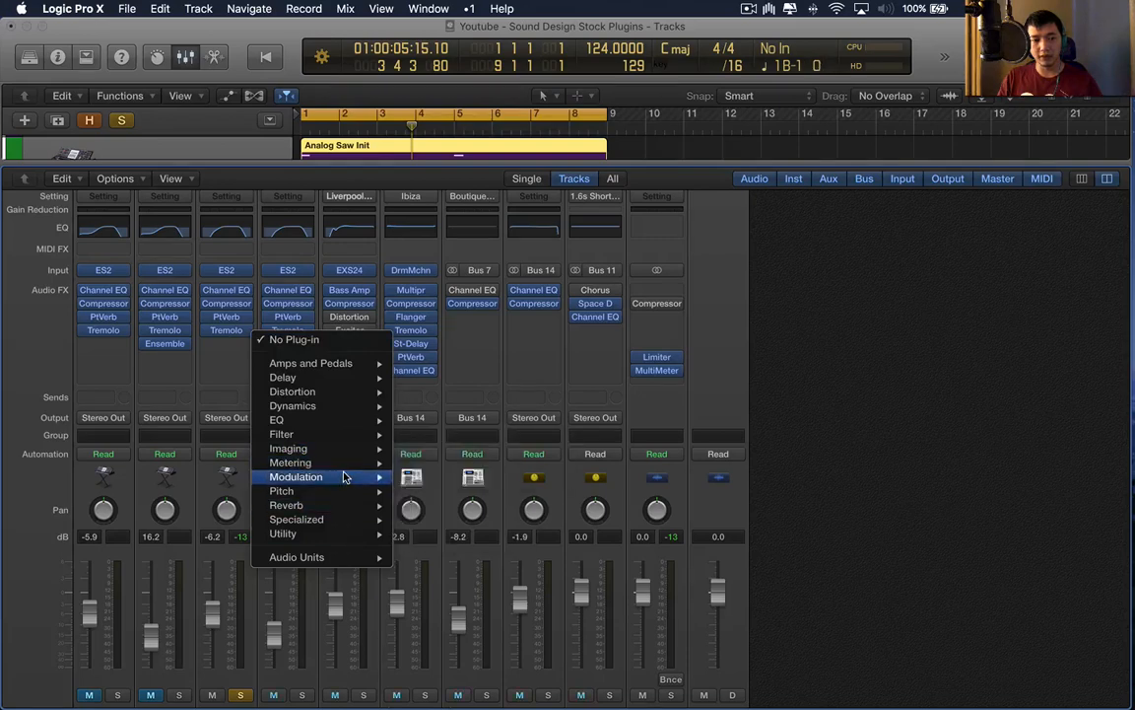
{"action": "left_click", "coordinate": [875, 413]}
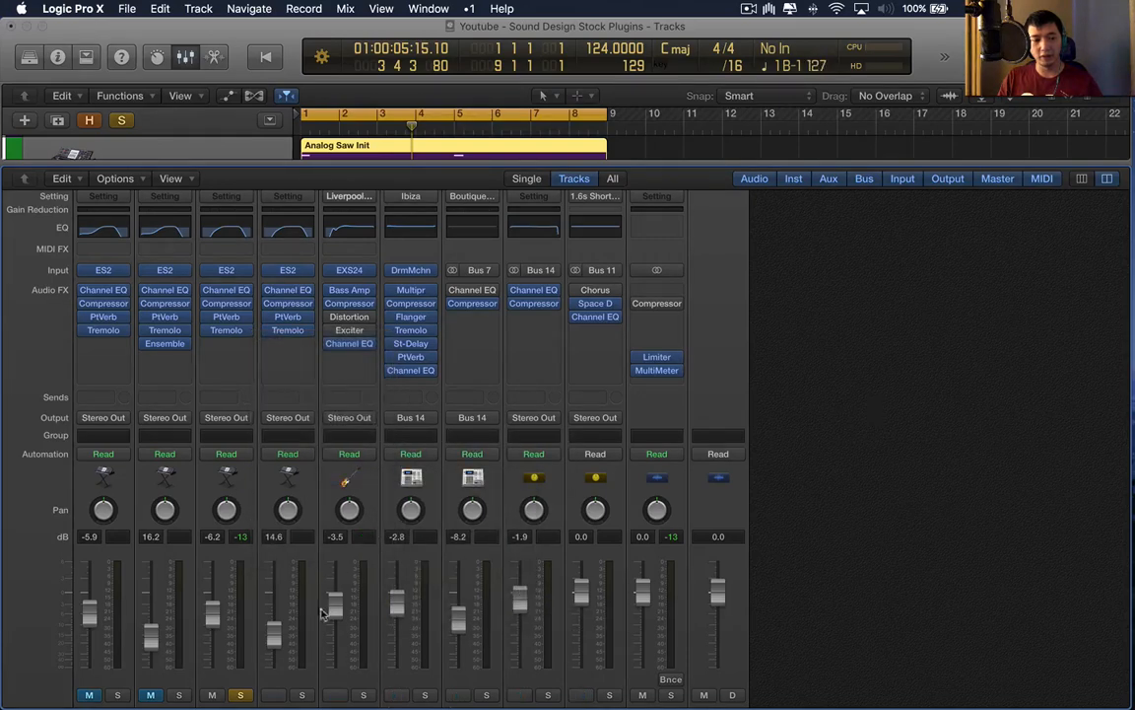
Step: Move the solo to the fourth ES2 channel and inspect its ES2 settings during playback
{"action": "left_click", "coordinate": [241, 694]}
{"action": "left_click", "coordinate": [302, 695]}
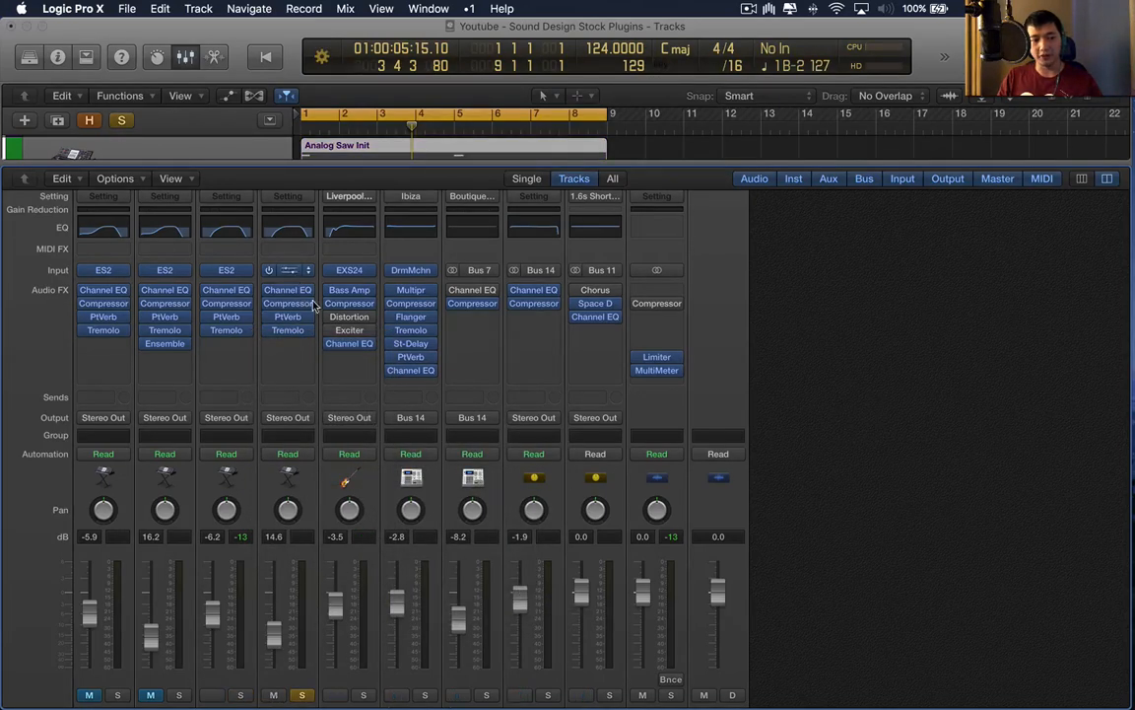
{"action": "left_click", "coordinate": [288, 269]}
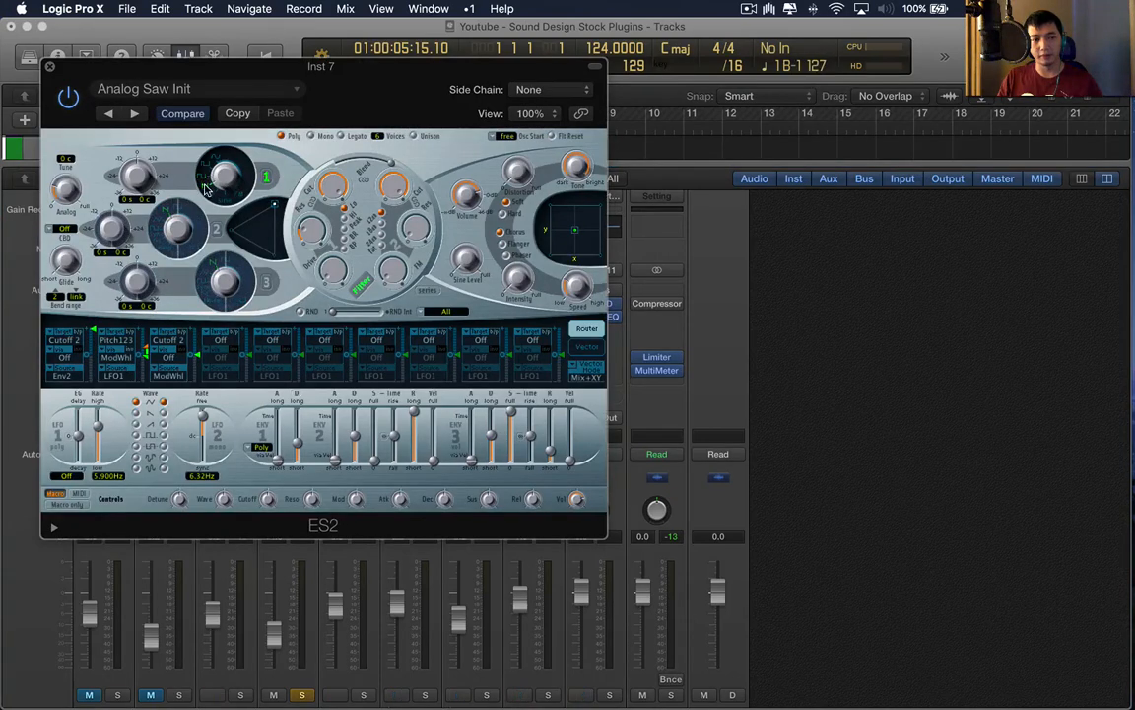
{"action": "key", "text": "space"}
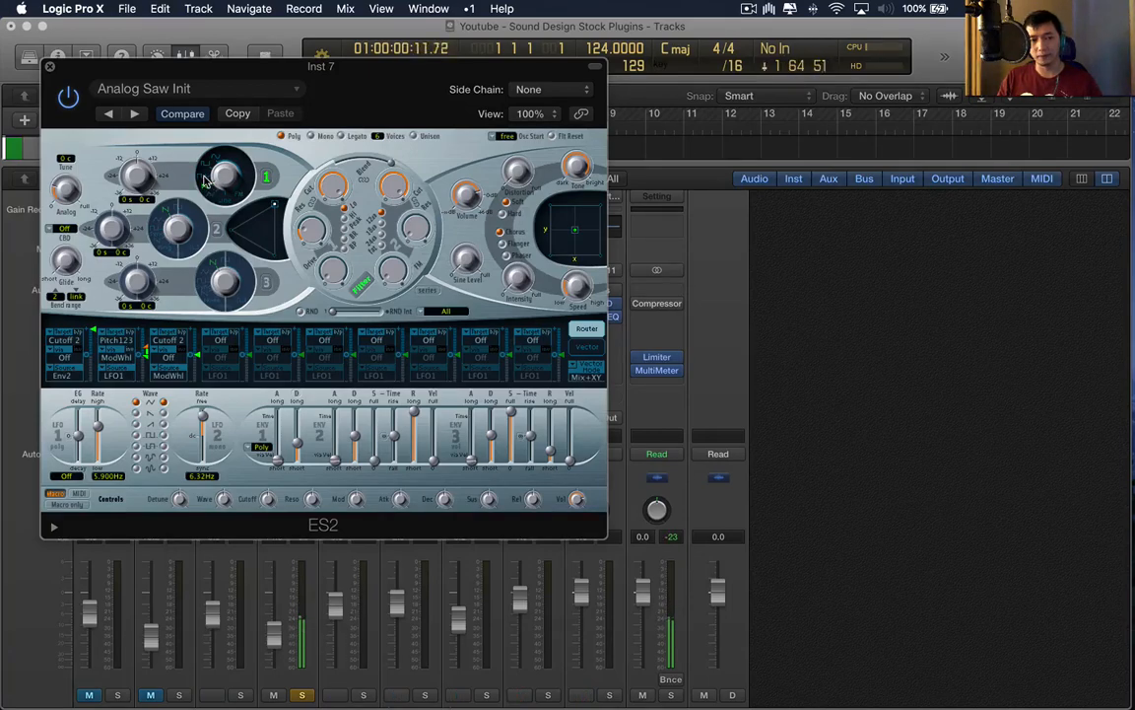
{"action": "left_click_drag", "start_coordinate": [345, 104], "coordinate": [480, 112]}
{"action": "key", "text": "super+w"}
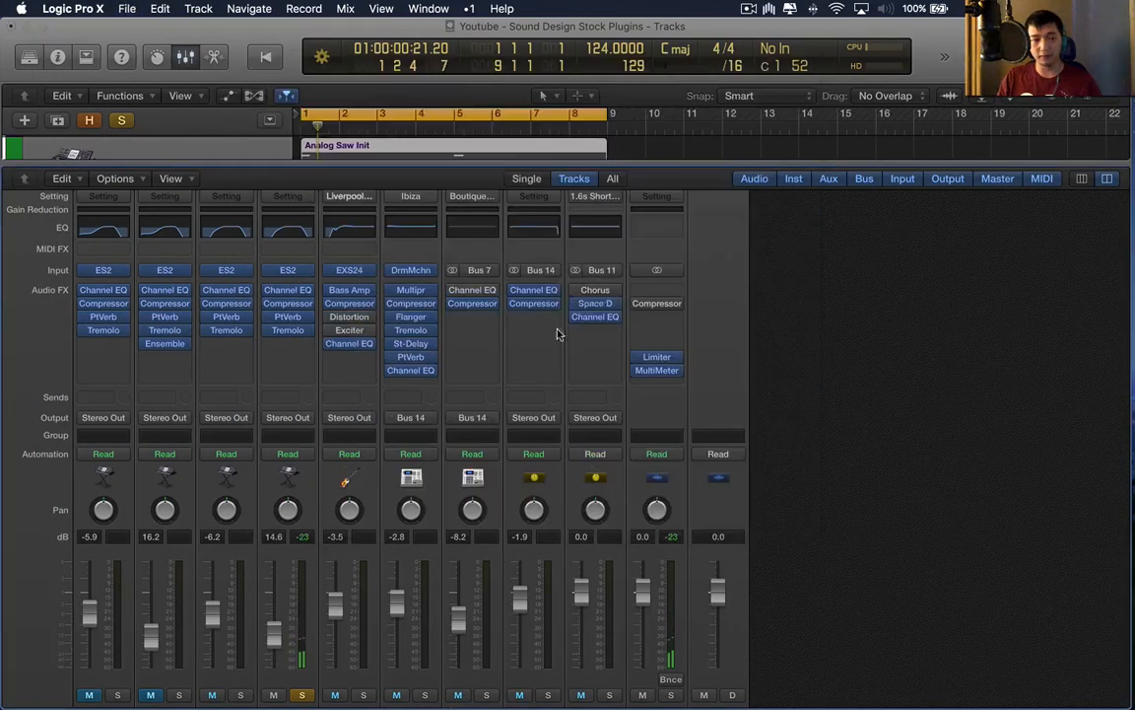
Step: Add a stereo Ensemble effect to the fourth ES2 channel and load its Vintage Dimension preset
{"action": "left_click", "coordinate": [301, 343]}
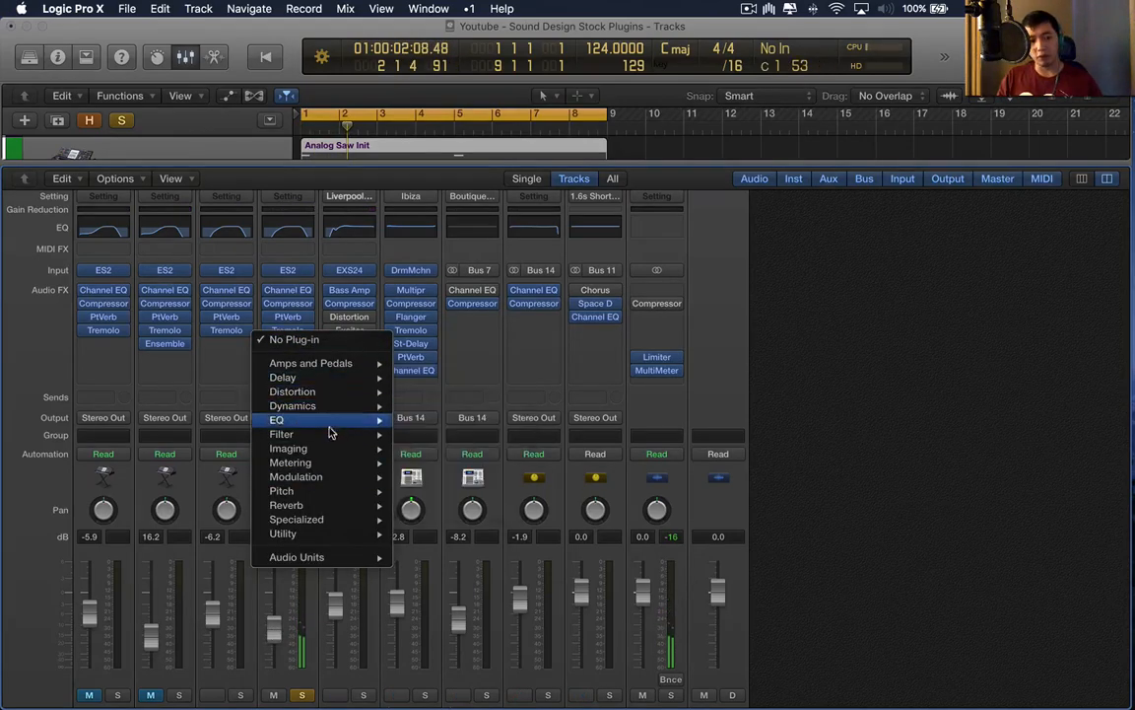
{"action": "mouse_move", "coordinate": [335, 454]}
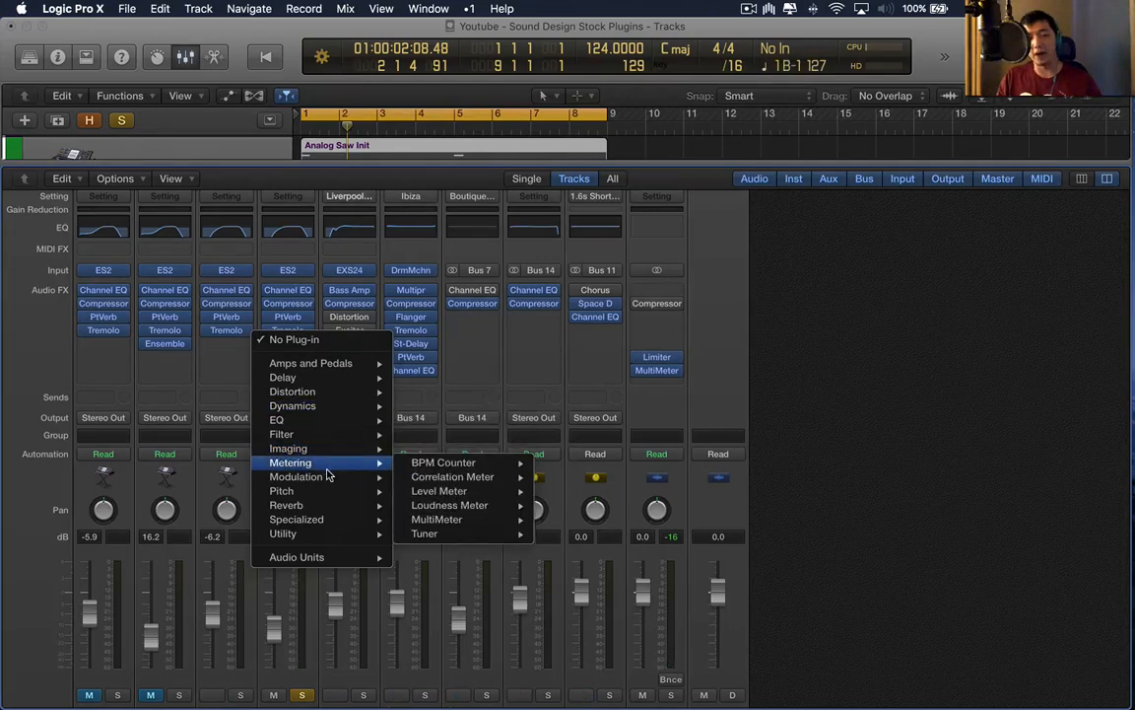
{"action": "mouse_move", "coordinate": [455, 493]}
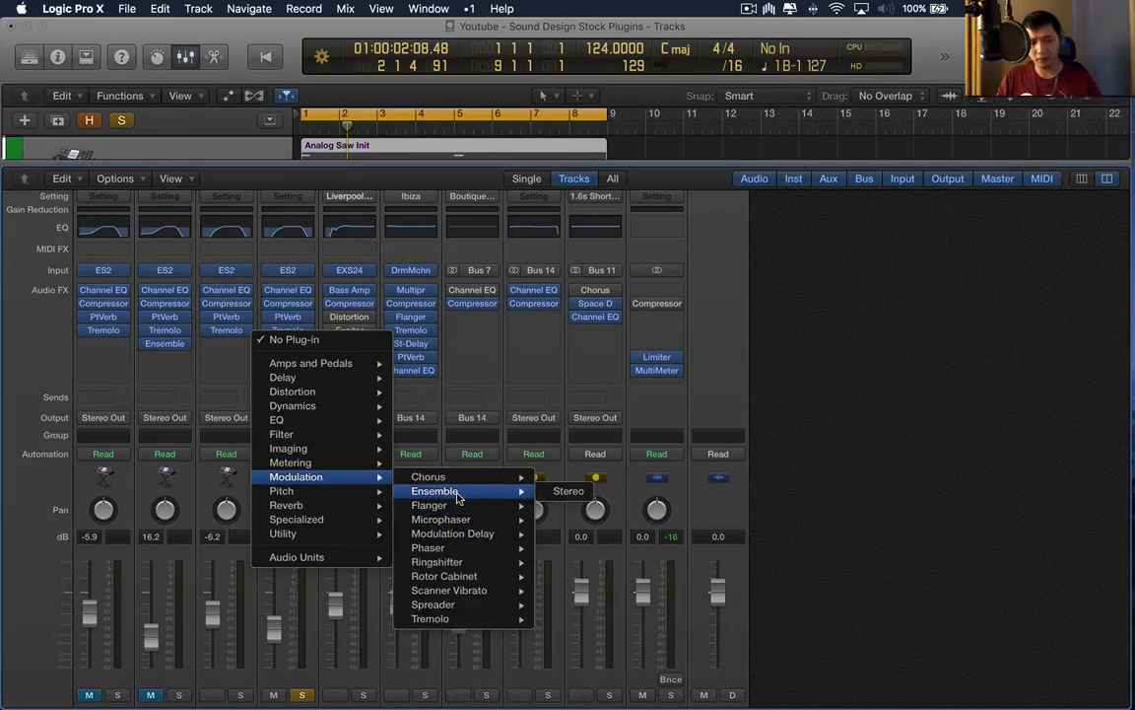
{"action": "left_click", "coordinate": [456, 493]}
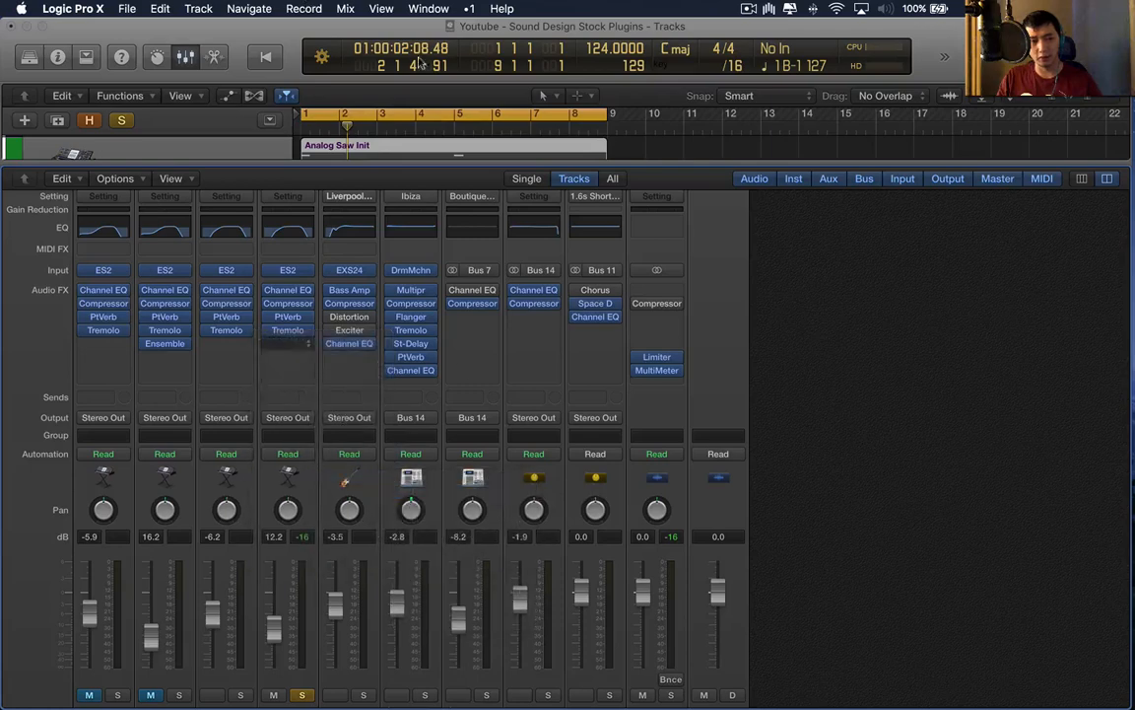
{"action": "left_click", "coordinate": [350, 87]}
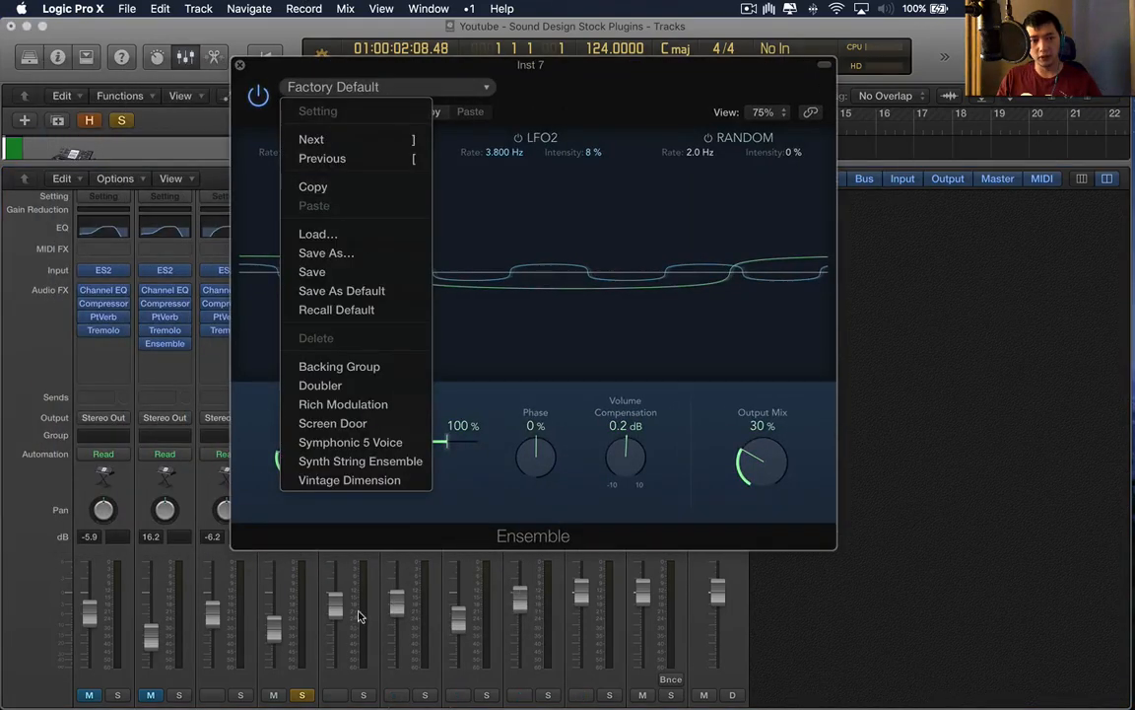
{"action": "left_click", "coordinate": [380, 483]}
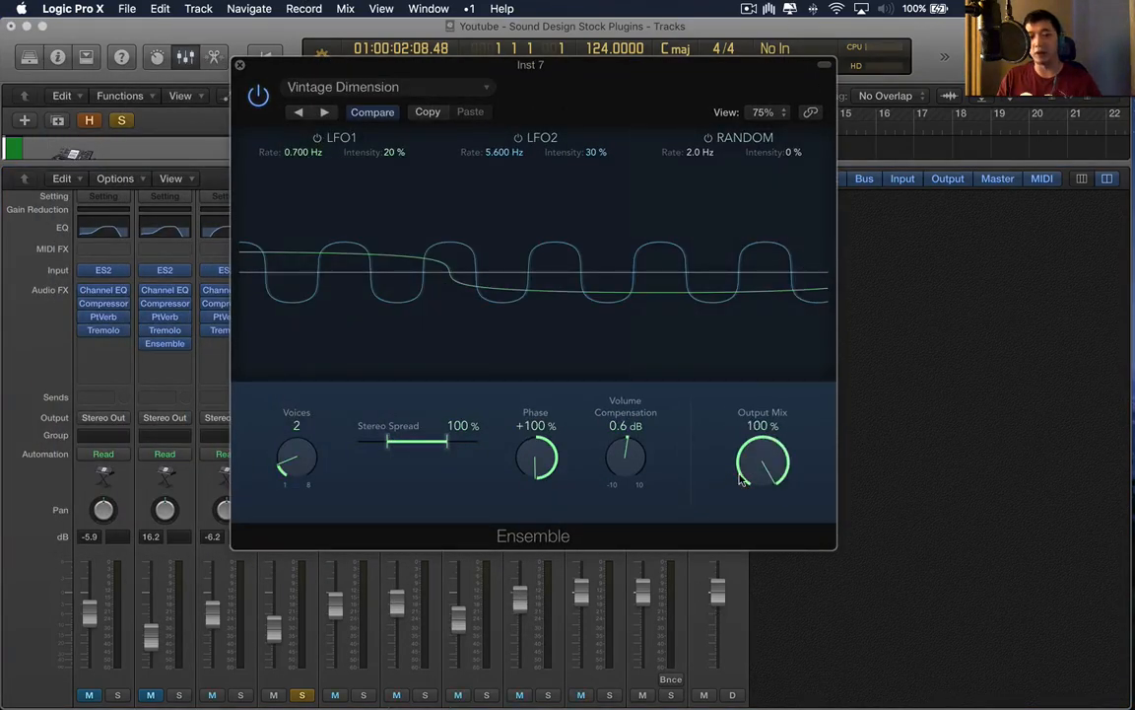
{"action": "key", "text": "super+w"}
Step: Solo the third ES2 channel together with the fourth and balance them at -6.2 dB and -15.6 dB during playback
{"action": "key", "text": "space"}
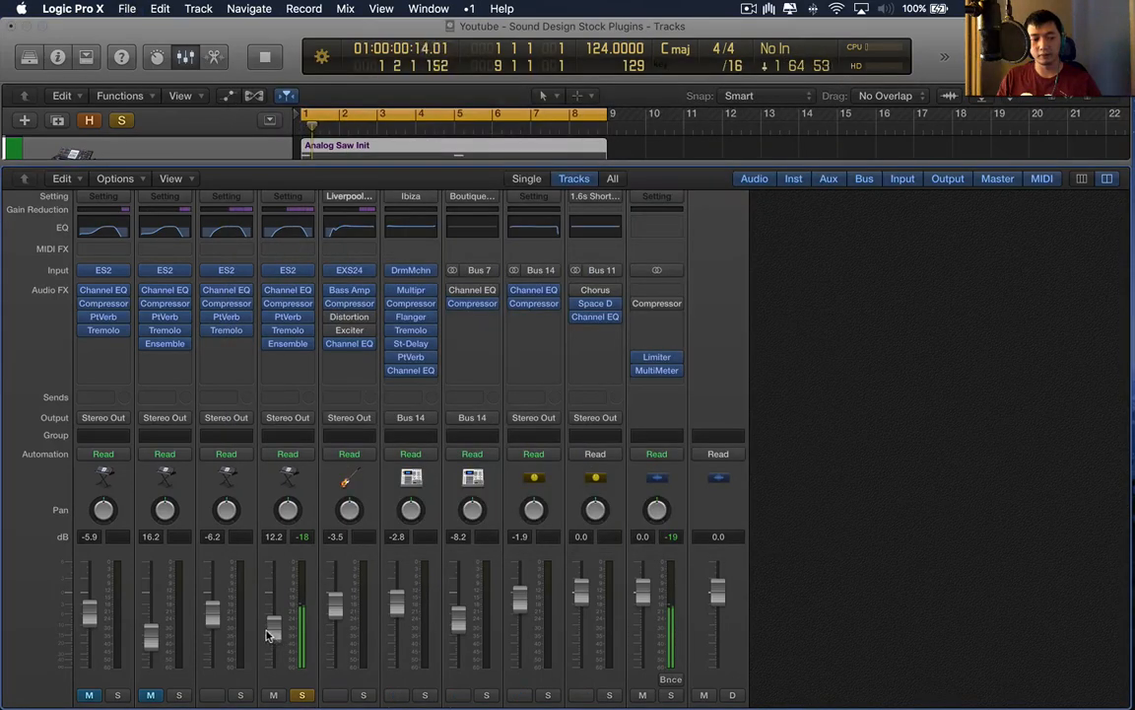
{"action": "left_click", "coordinate": [240, 695]}
{"action": "key", "text": "Return"}
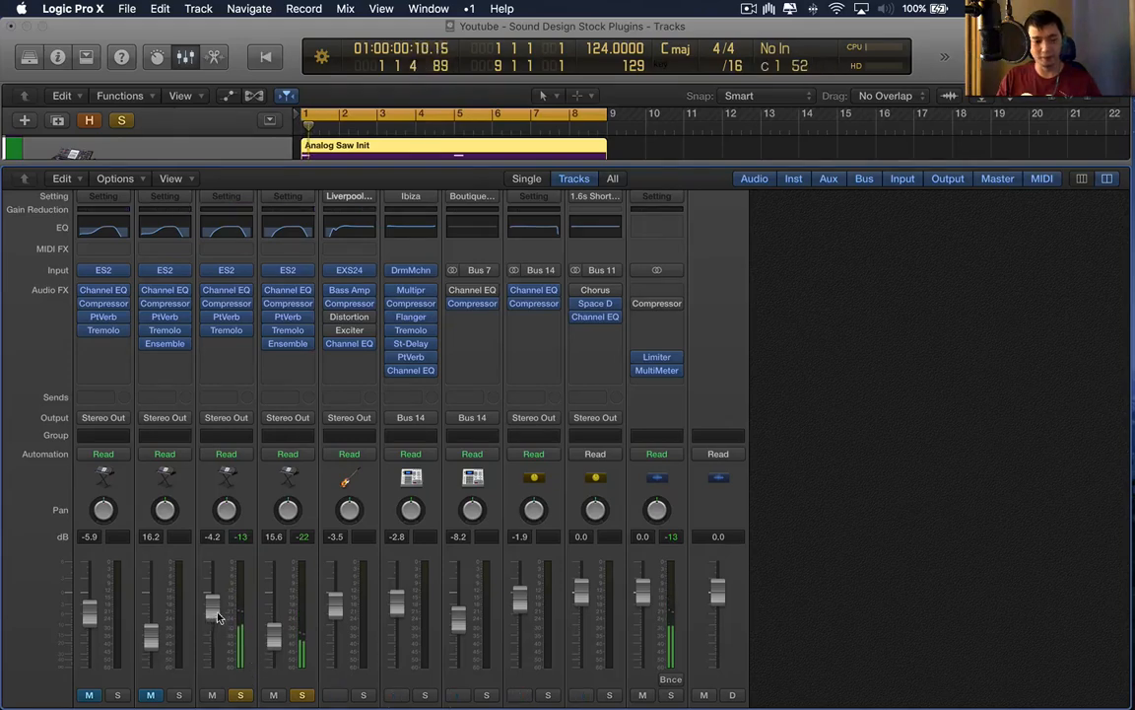
{"action": "left_click_drag", "start_coordinate": [218, 616], "coordinate": [219, 621]}
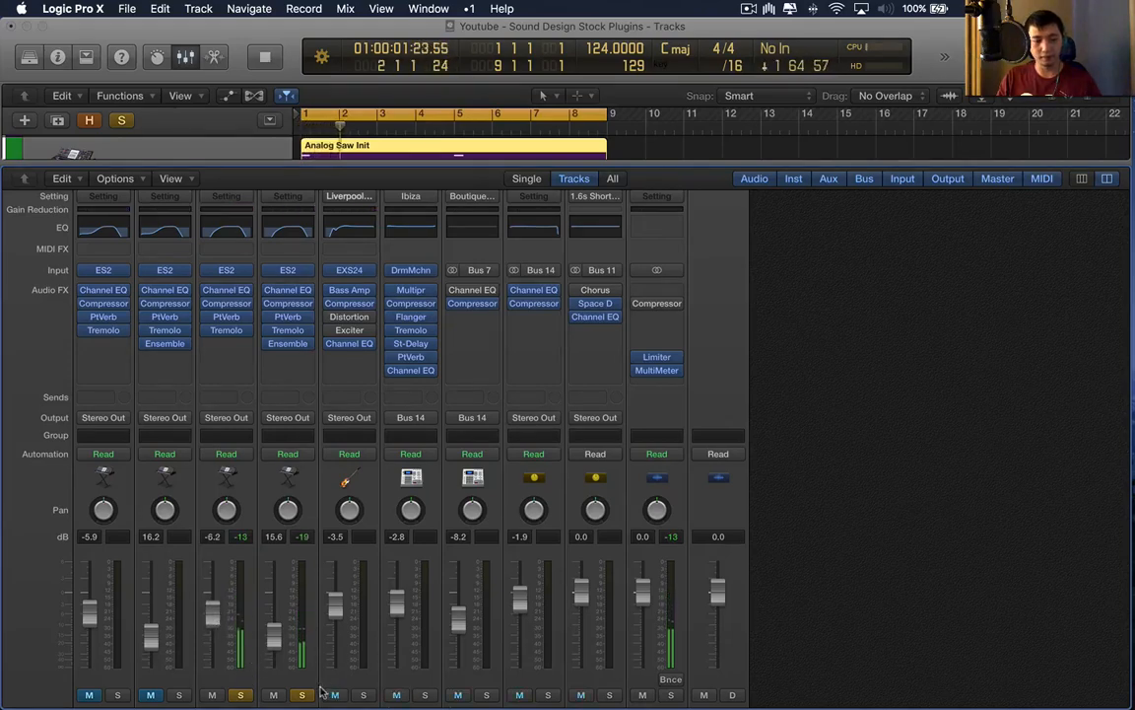
{"action": "key", "text": "space"}
Step: Unsolo the third and fourth ES2 channels and rebalance them against the full mix at -5.7 dB and -11.8 dB
{"action": "left_click", "coordinate": [241, 696]}
{"action": "left_click", "coordinate": [303, 696]}
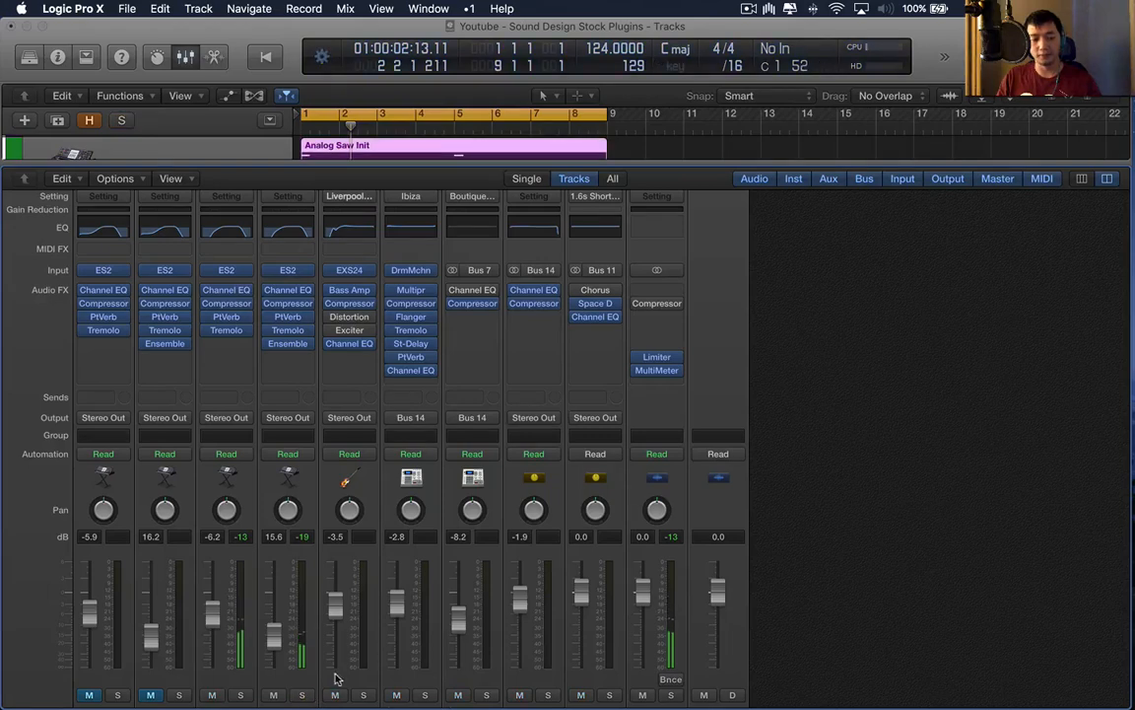
{"action": "key", "text": "space"}
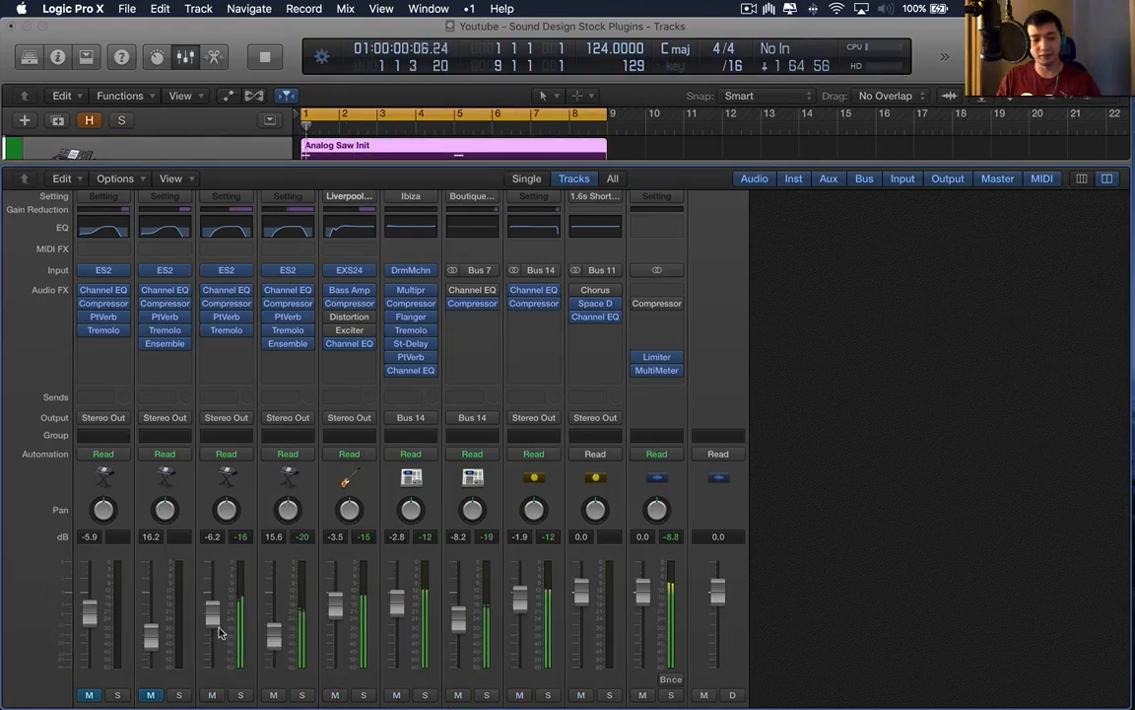
{"action": "left_click_drag", "start_coordinate": [212, 612], "coordinate": [212, 608]}
{"action": "left_click_drag", "start_coordinate": [275, 636], "coordinate": [275, 627]}
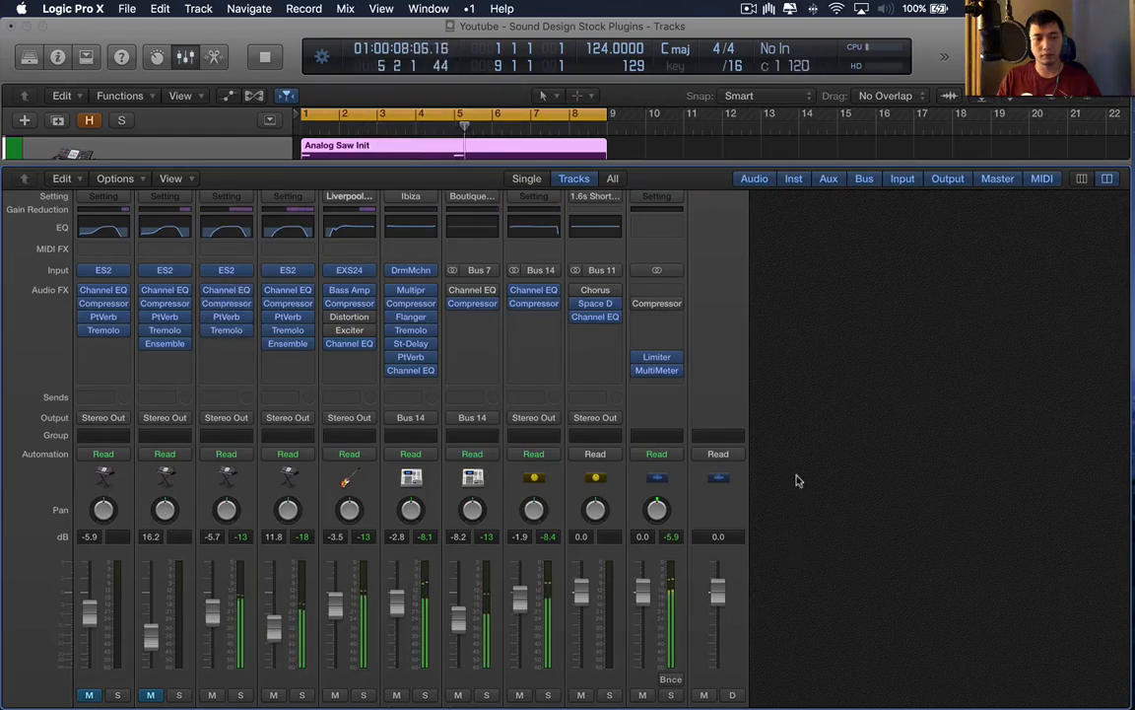
Step: Mute Analog Saw Init tracks 4 and 5, unmute tracks 2 and 3, and play the mix for comparison
{"action": "key", "text": "x"}
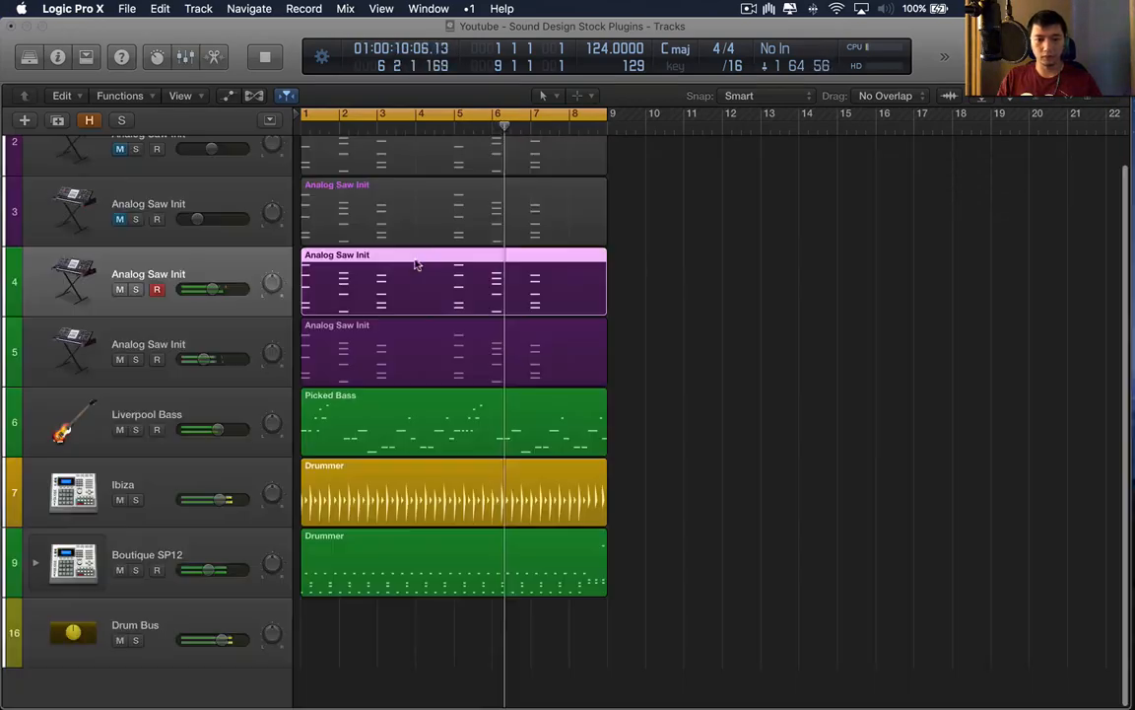
{"action": "left_click", "coordinate": [719, 294]}
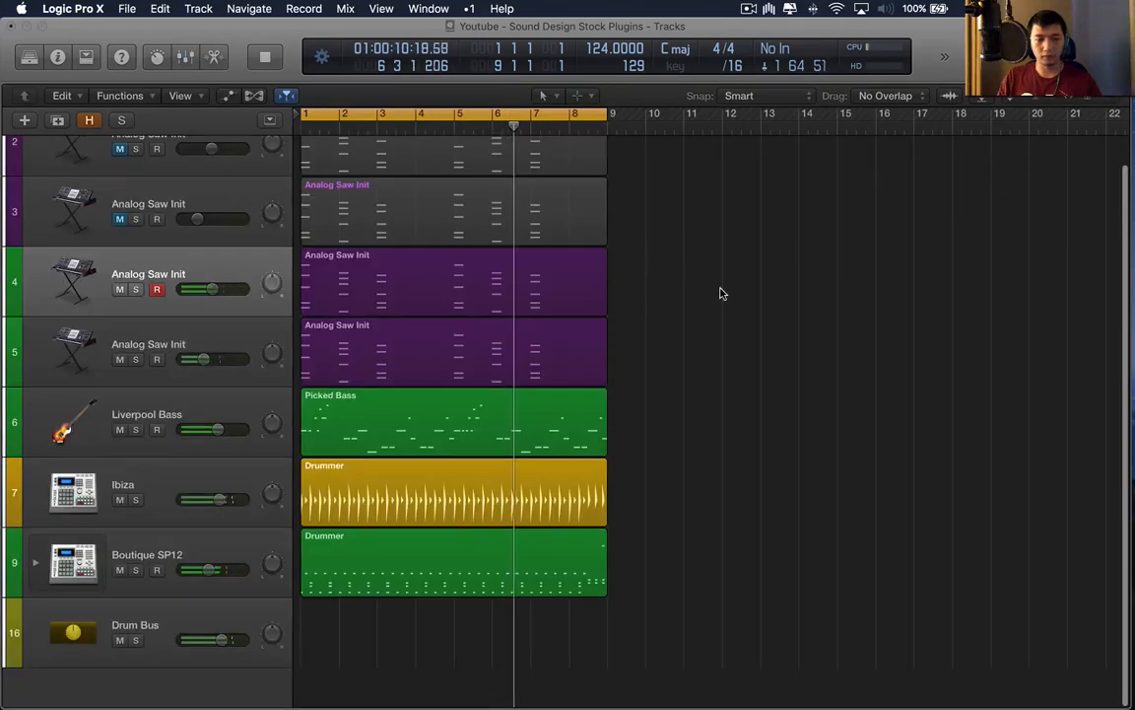
{"action": "left_click", "coordinate": [128, 276]}
{"action": "left_click", "coordinate": [109, 326], "text": "shift"}
{"action": "key", "text": "ctrl+m"}
{"action": "scroll", "coordinate": [172, 234], "scroll_direction": "up", "scroll_amount": 1}
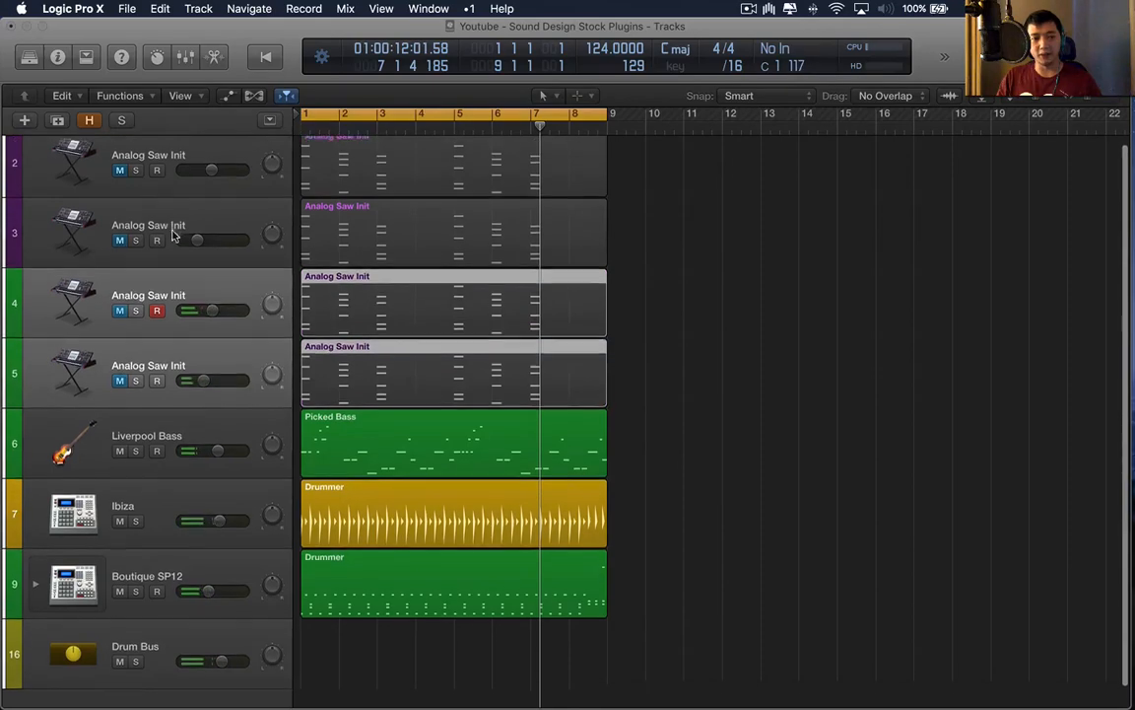
{"action": "left_click", "coordinate": [173, 231]}
{"action": "left_click", "coordinate": [165, 153], "text": "shift"}
{"action": "left_click", "coordinate": [121, 178]}
{"action": "key", "text": "space"}
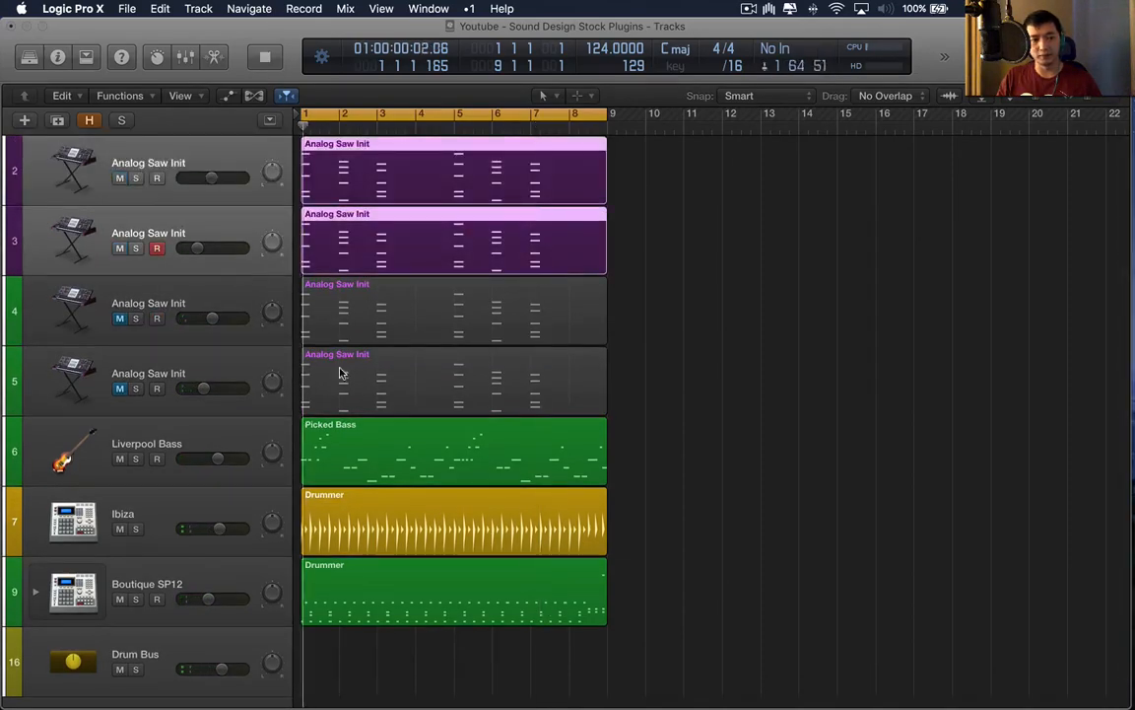
Step: Check the second ES2 channel's Compressor and the mixer levels during playback, and stop the playback
{"action": "key", "text": "x"}
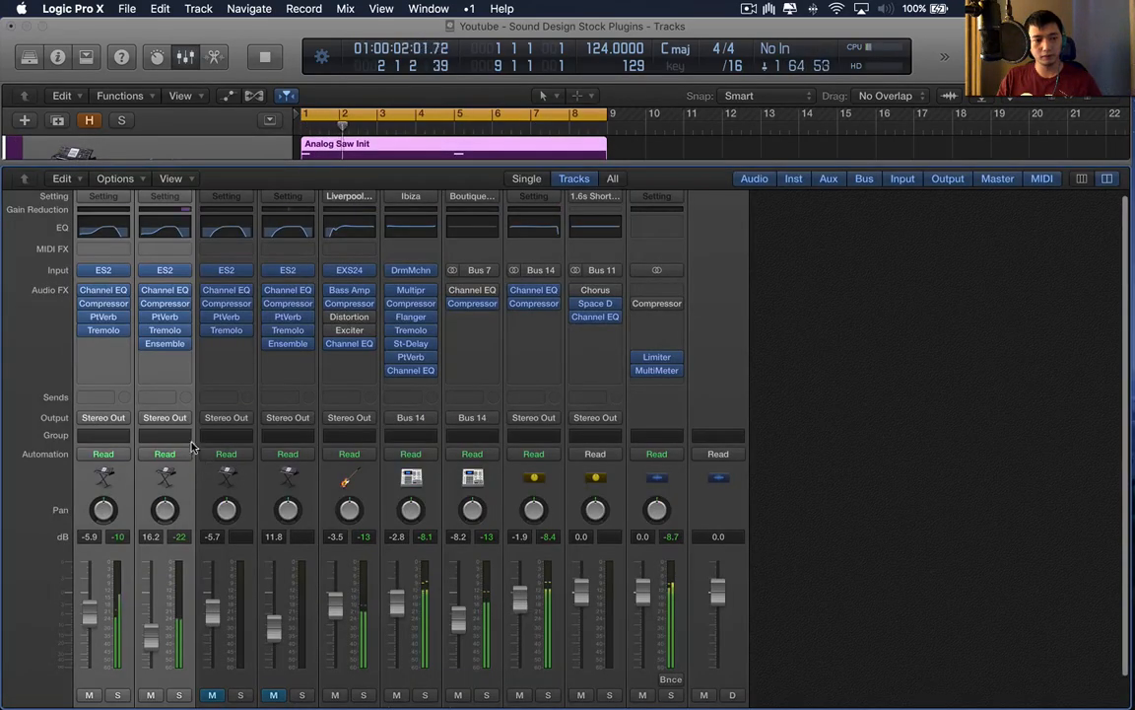
{"action": "left_click", "coordinate": [150, 303]}
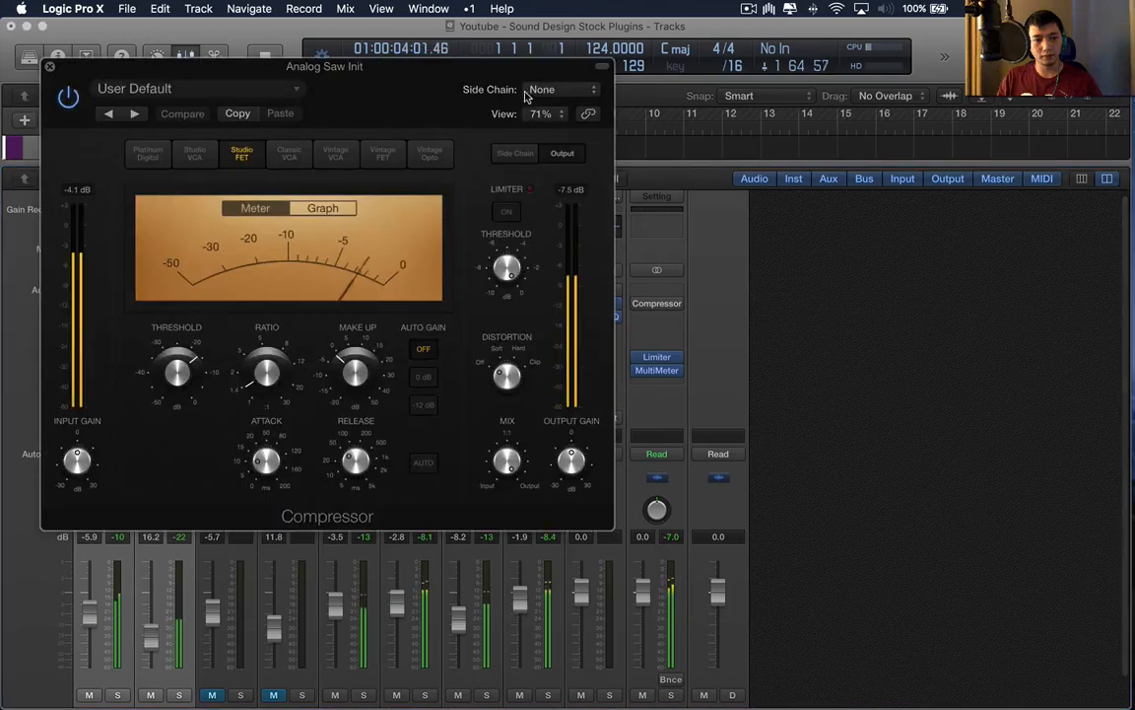
{"action": "key", "text": "super+w"}
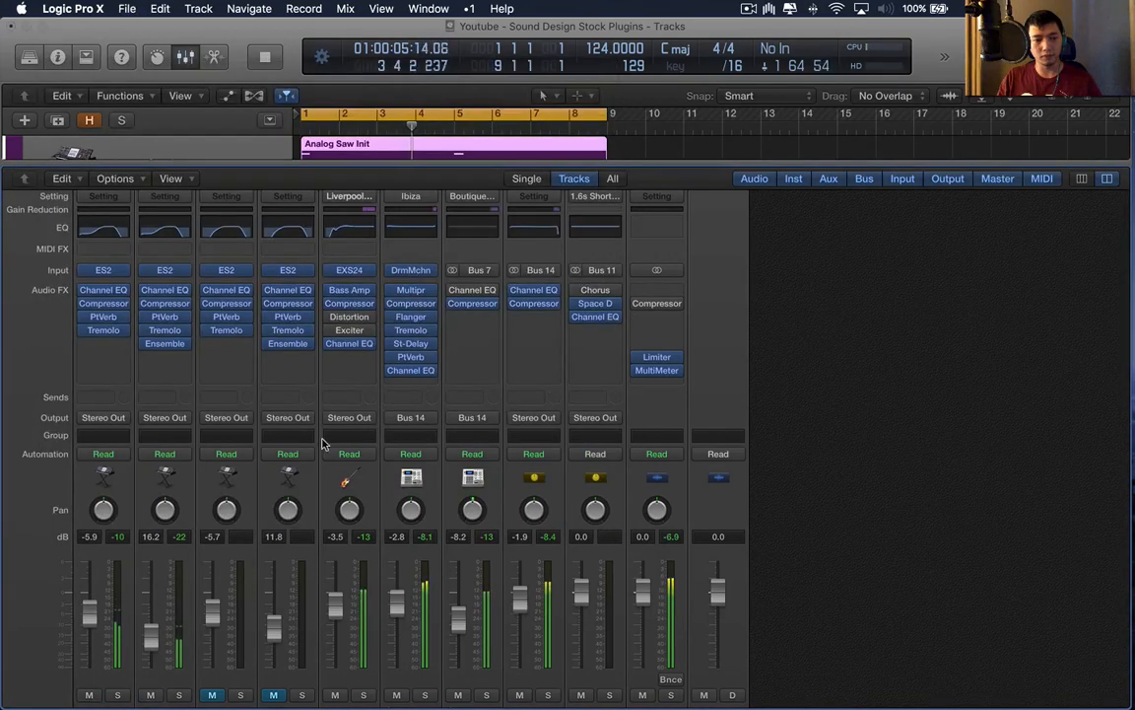
{"action": "left_click", "coordinate": [246, 459]}
{"action": "left_click", "coordinate": [871, 471]}
{"action": "key", "text": "space"}
Step: Switch the mutes from the third and fourth ES2 channels to the first two and play with the third at -7.8 dB
{"action": "left_click", "coordinate": [174, 500]}
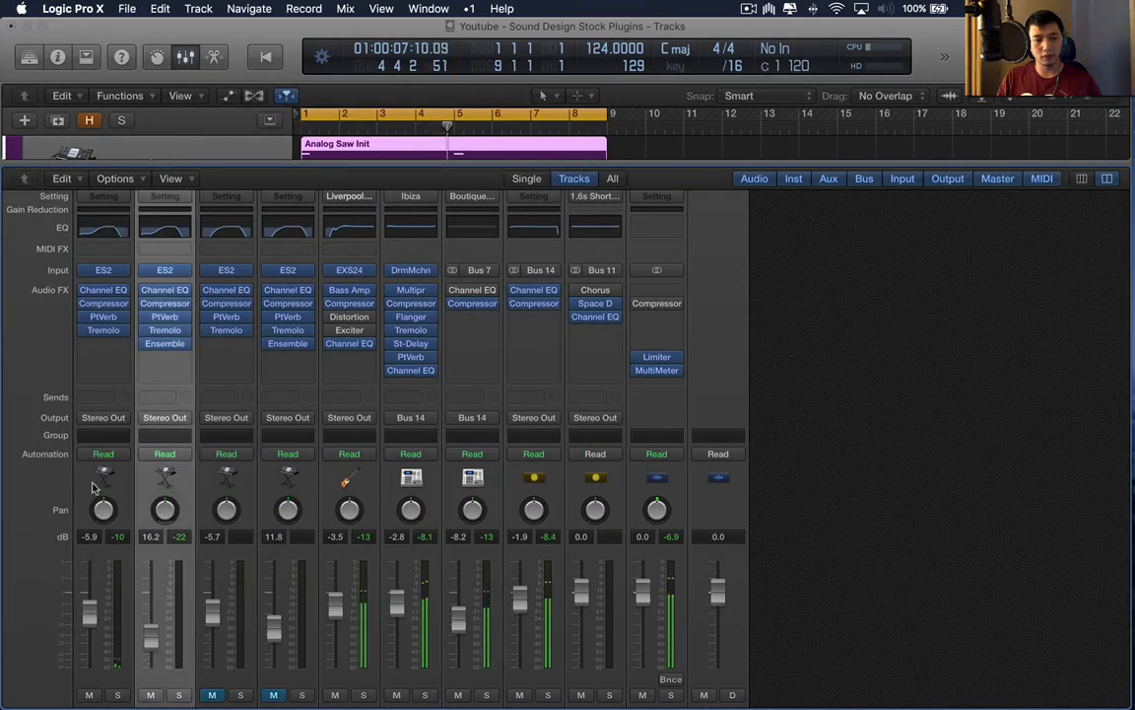
{"action": "left_click", "coordinate": [93, 487]}
{"action": "left_click", "coordinate": [150, 695]}
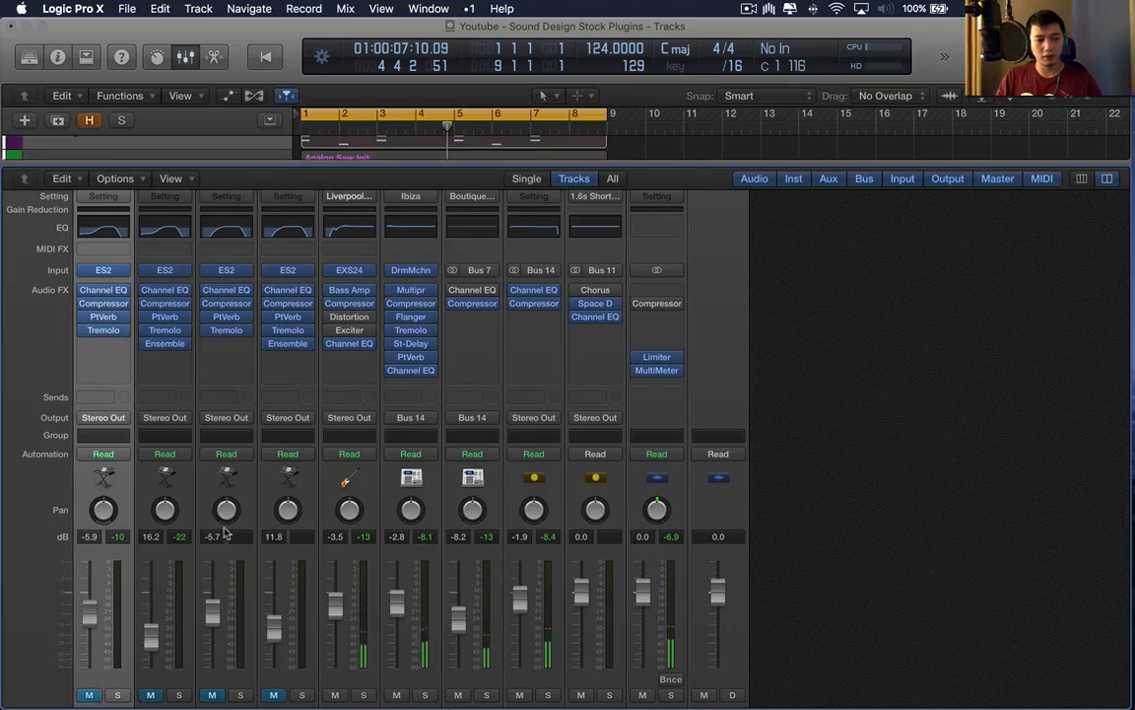
{"action": "left_click", "coordinate": [245, 504]}
{"action": "left_click", "coordinate": [212, 695]}
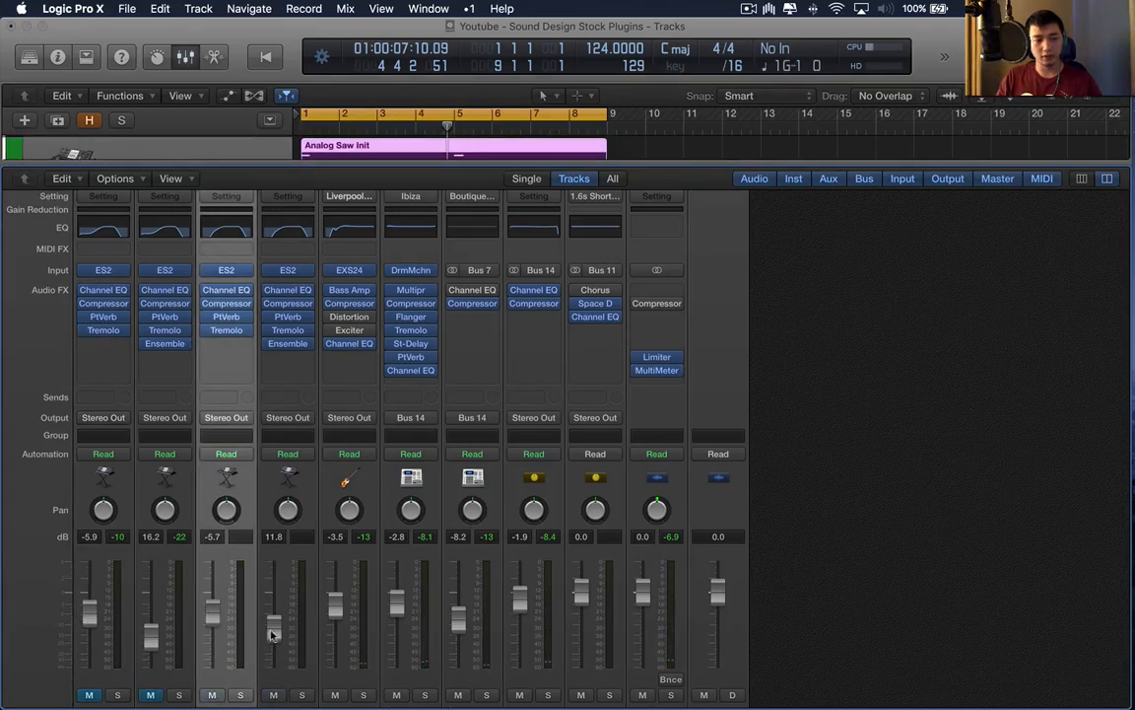
{"action": "key", "text": "space"}
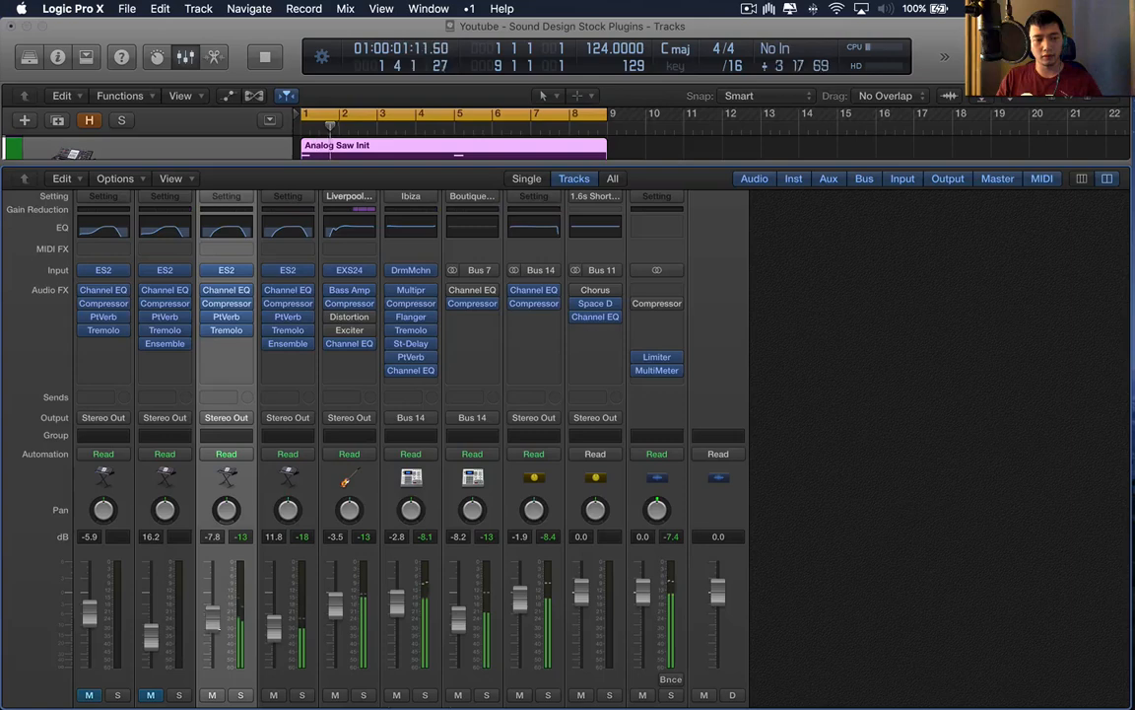
Step: Adjust the third ES2 channel's Channel EQ high cut and low shelf, with the shelf at 255 Hz and -24.0 dB, and copy it to the fourth channel
{"action": "left_click", "coordinate": [227, 225]}
{"action": "left_click_drag", "start_coordinate": [665, 378], "coordinate": [616, 372]}
{"action": "mouse_move", "coordinate": [463, 365]}
{"action": "left_mouse_down"}
{"action": "mouse_move", "coordinate": [457, 379]}
{"action": "mouse_move", "coordinate": [471, 384]}
{"action": "left_mouse_up"}
{"action": "key", "text": "super+w"}
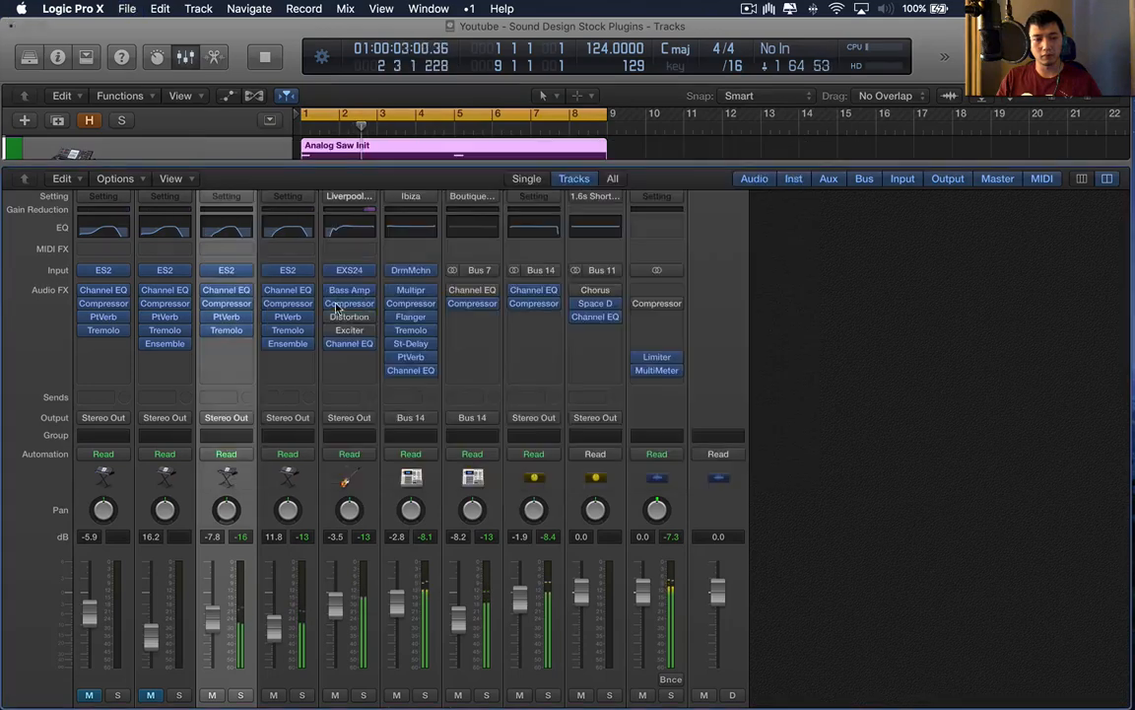
{"action": "left_click_drag", "start_coordinate": [237, 292], "coordinate": [290, 291]}
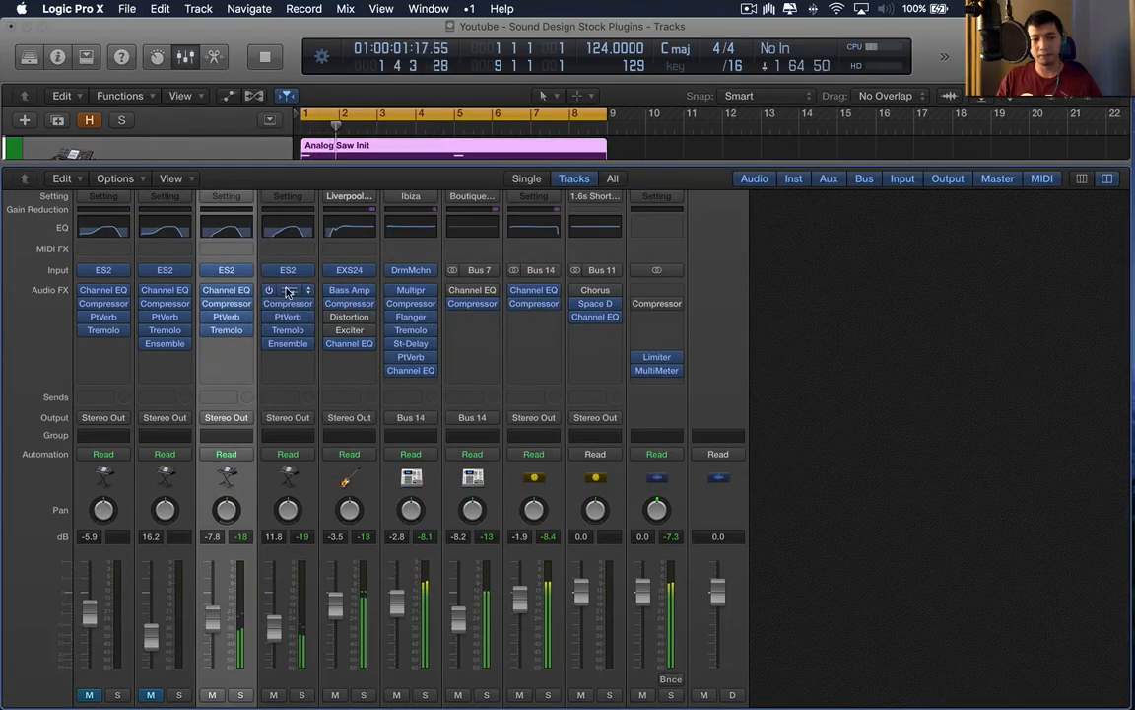
Step: Fine-tune the low end of the fourth ES2 channel's Channel EQ and set the third and fourth channels to -4.9 dB and -10.6 dB
{"action": "left_click", "coordinate": [286, 291]}
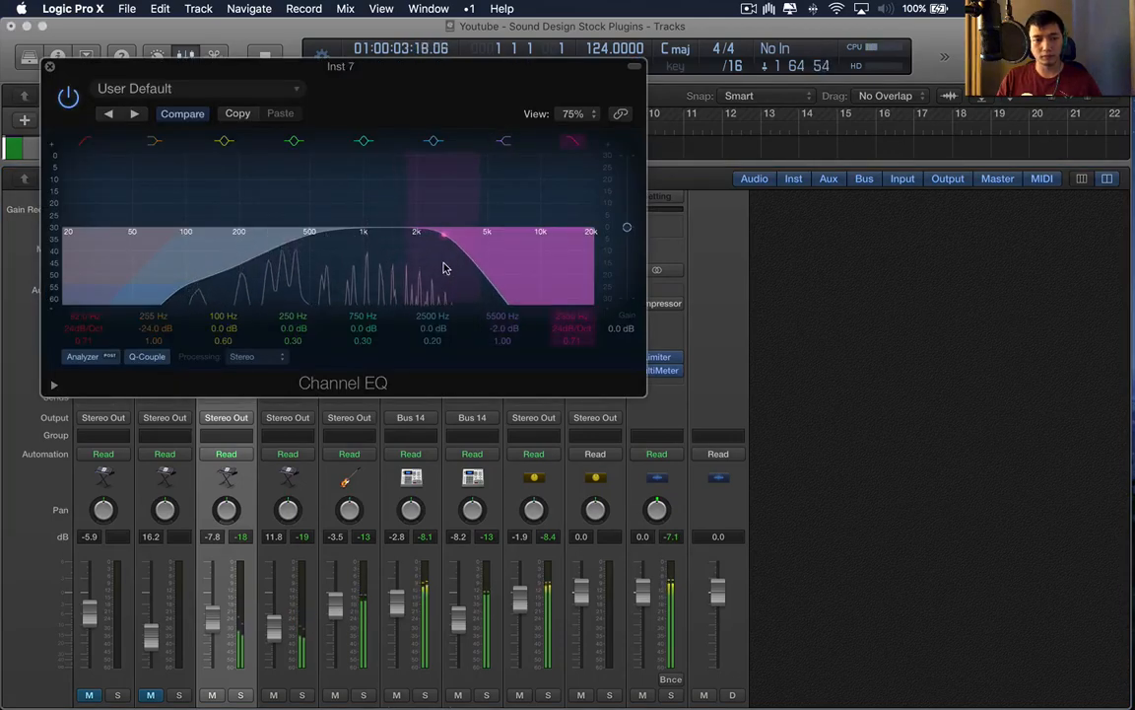
{"action": "left_click_drag", "start_coordinate": [299, 278], "coordinate": [294, 284]}
{"action": "key", "text": "super+w"}
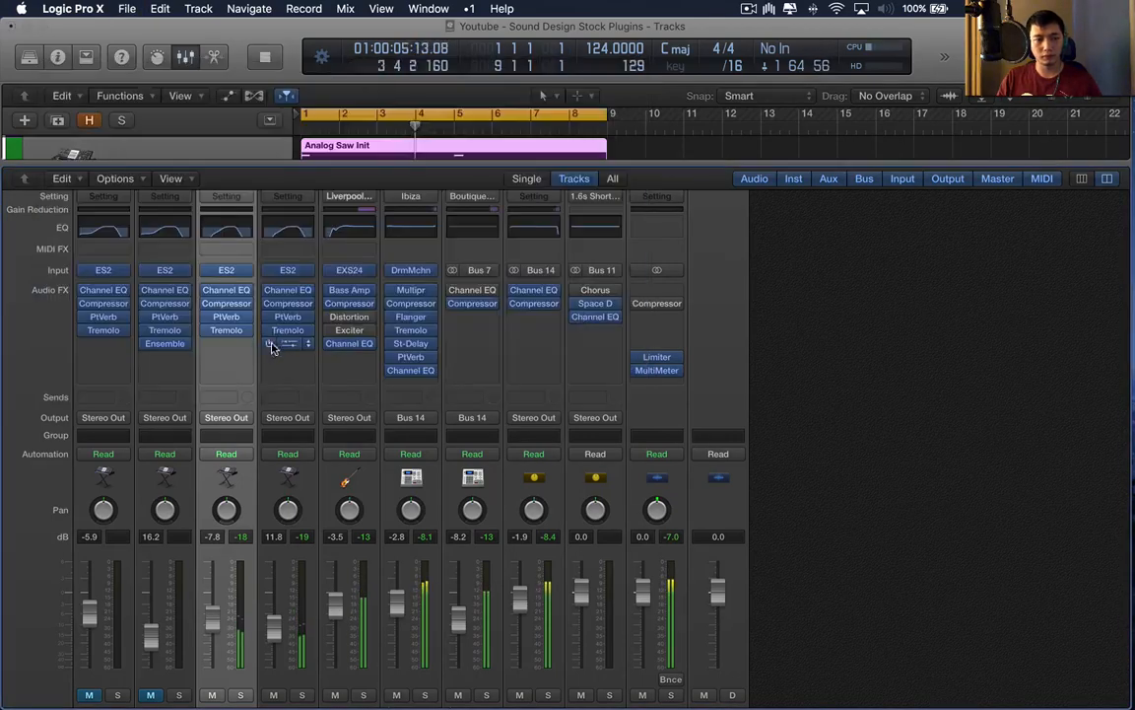
{"action": "left_click", "coordinate": [820, 552]}
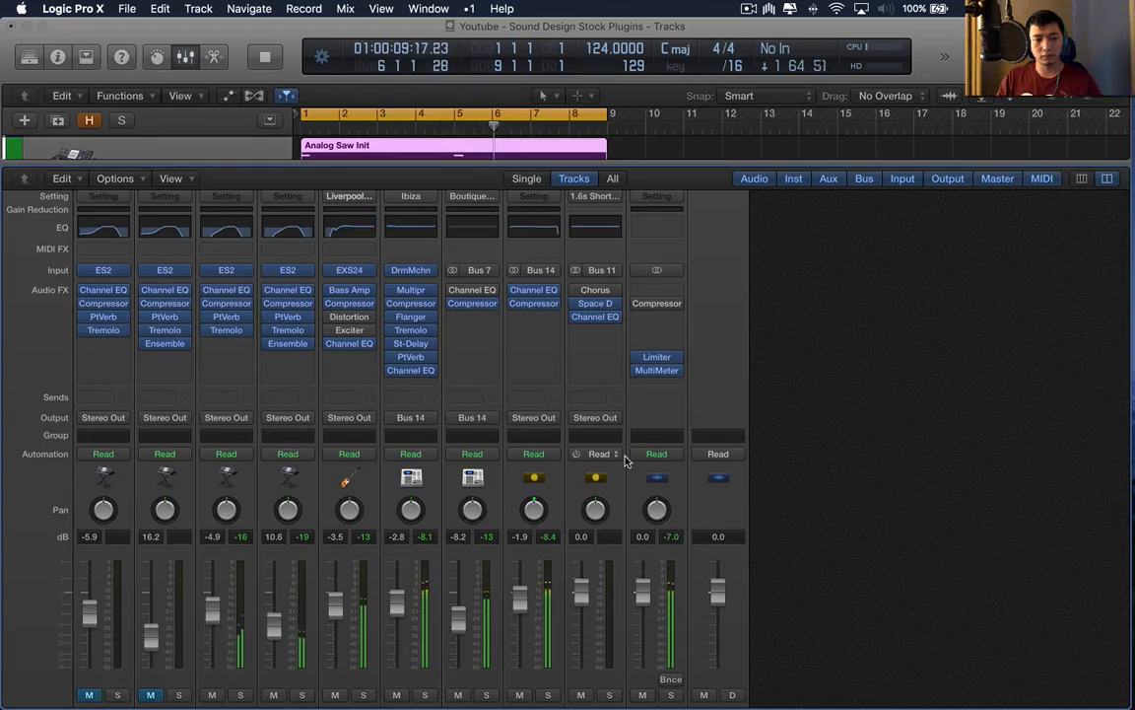
{"action": "key", "text": "space"}
Step: Open the fourth channel's ES2 synth and examine its oscillator and voice settings
{"action": "key", "text": "x"}
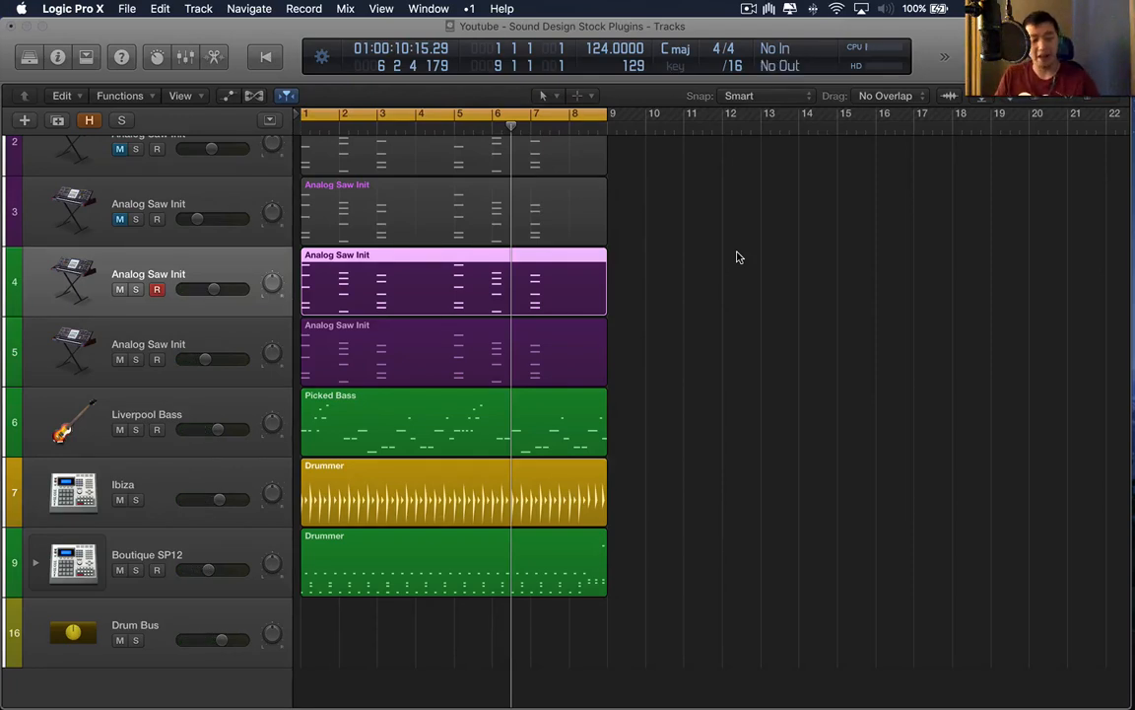
{"action": "key", "text": "x"}
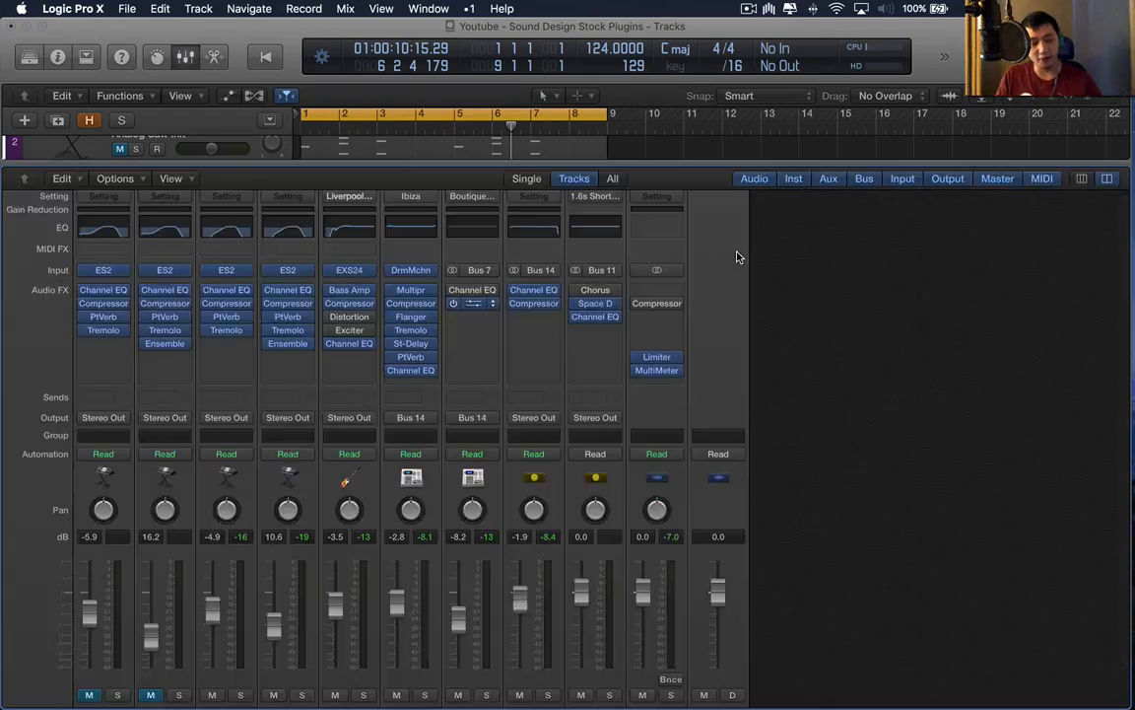
{"action": "left_click", "coordinate": [287, 272]}
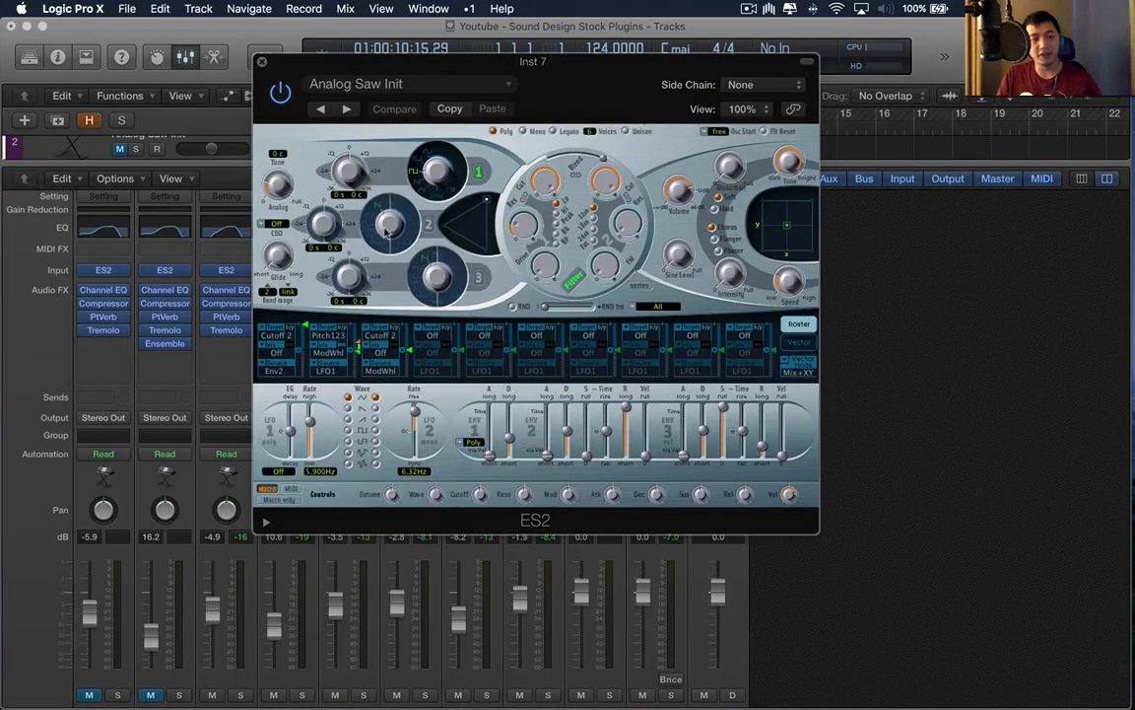
{"action": "key", "text": "super+w"}
{"action": "left_click", "coordinate": [288, 272]}
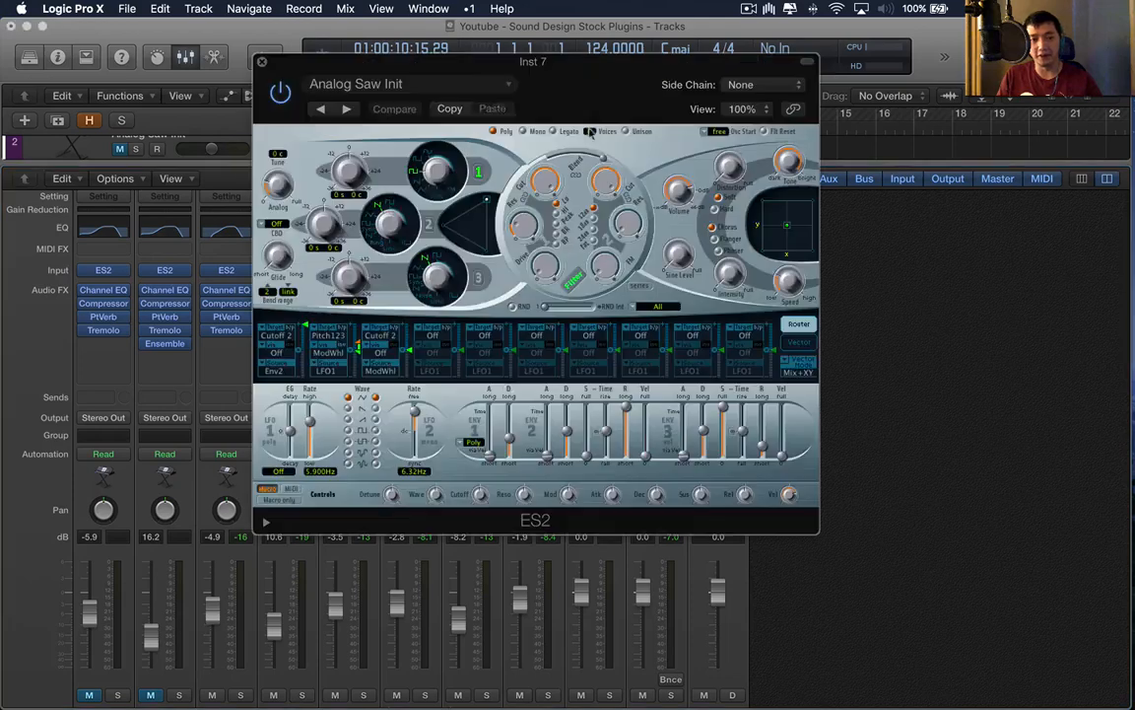
{"action": "left_click_drag", "start_coordinate": [571, 97], "coordinate": [604, 96]}
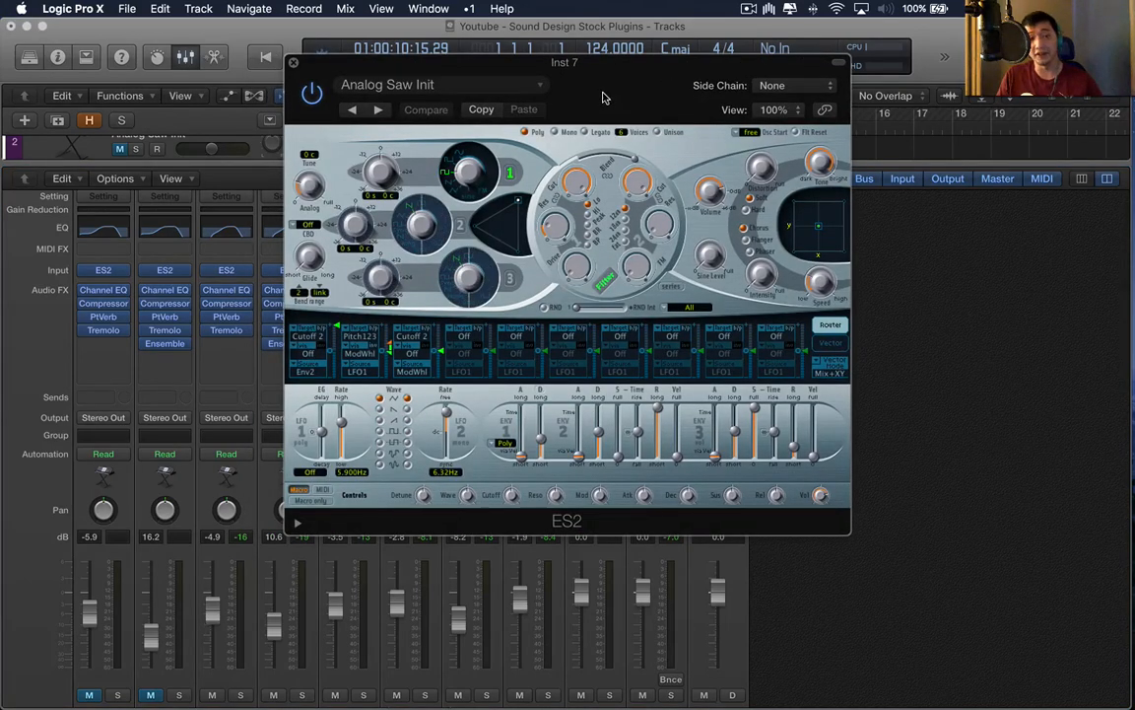